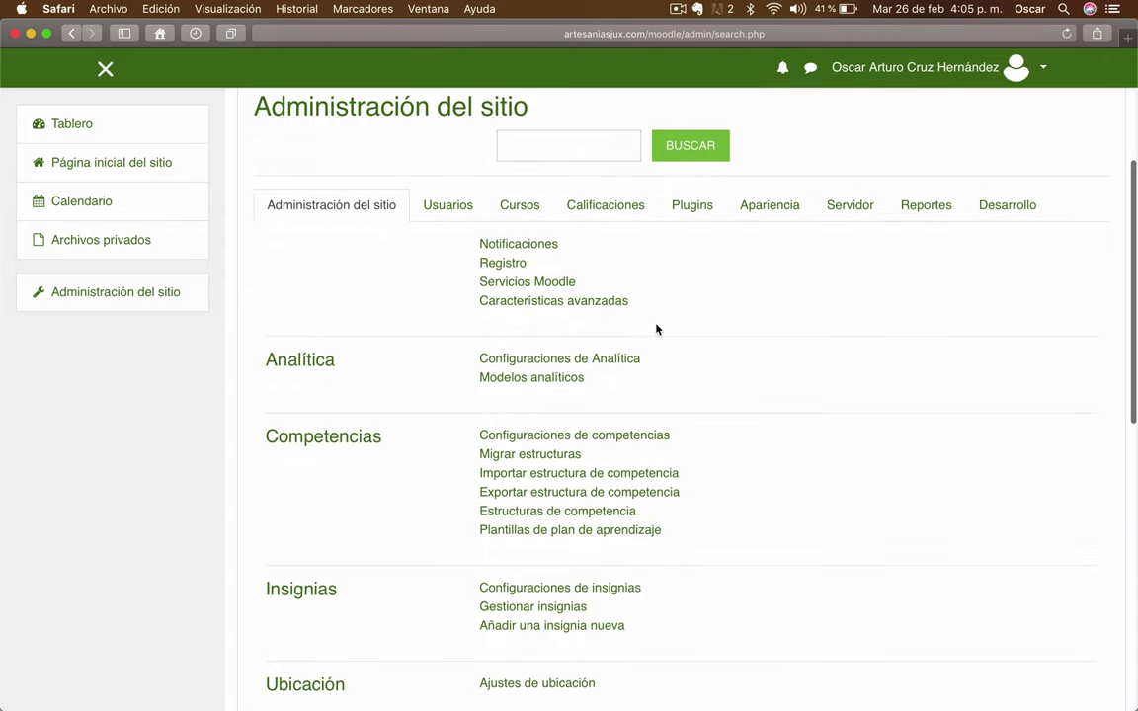
Step: Open the Subir usuarios page from the Usuarios tab's Cuentas links
{"action": "left_click", "coordinate": [436, 205]}
{"action": "scroll", "coordinate": [867, 296], "scroll_direction": "down", "scroll_amount": 3}
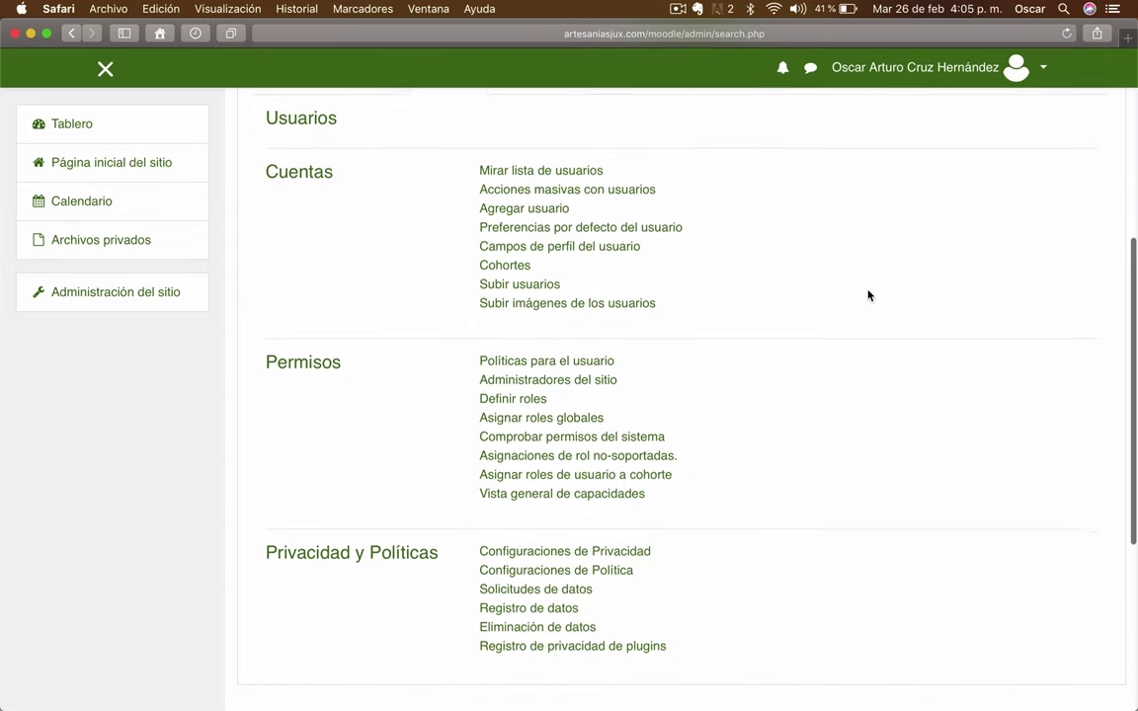
{"action": "left_click", "coordinate": [530, 285]}
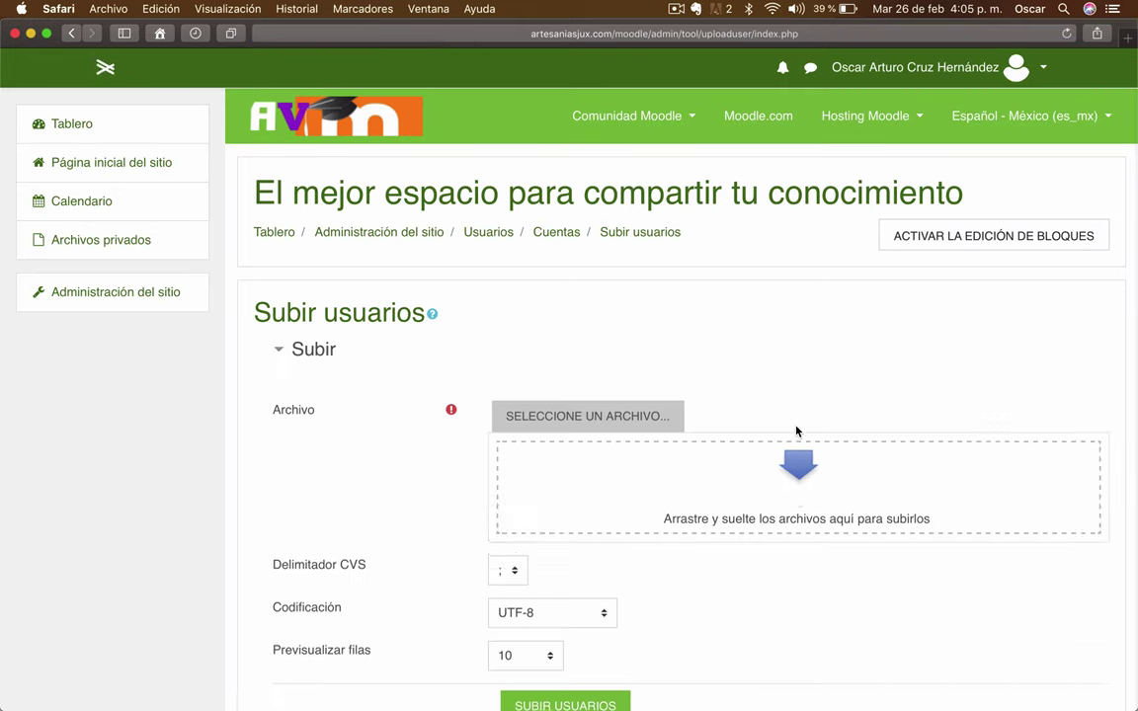
{"action": "scroll", "coordinate": [796, 431], "scroll_direction": "down", "scroll_amount": 3}
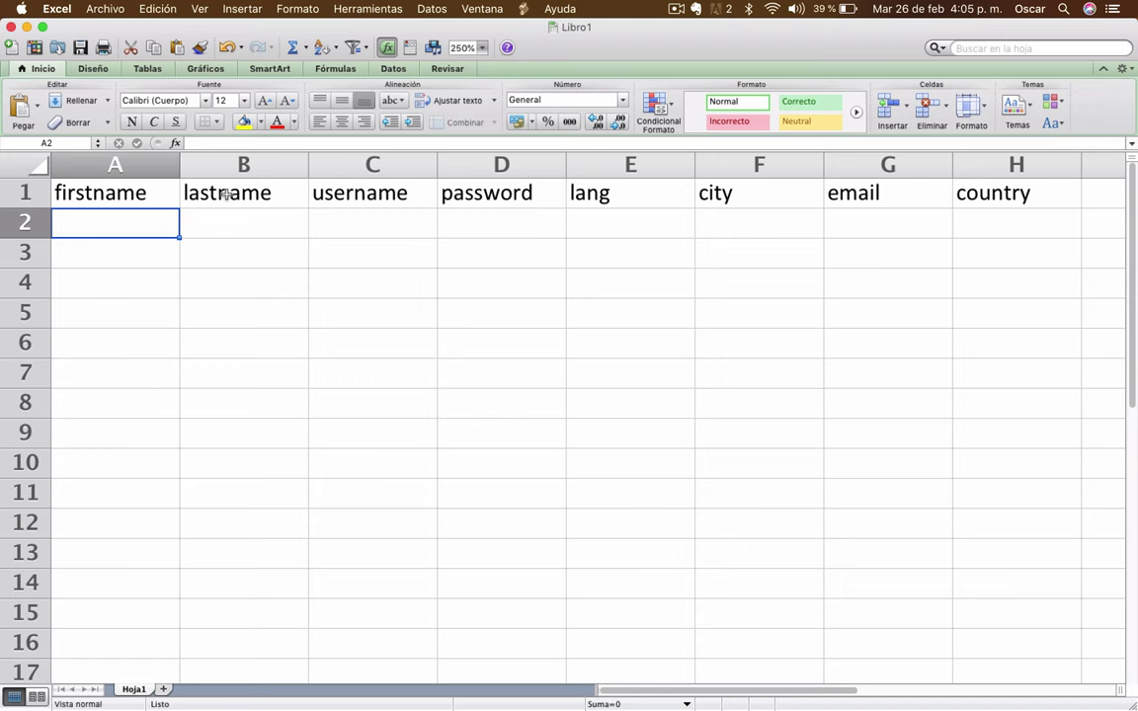
{"action": "left_click", "coordinate": [16, 192]}
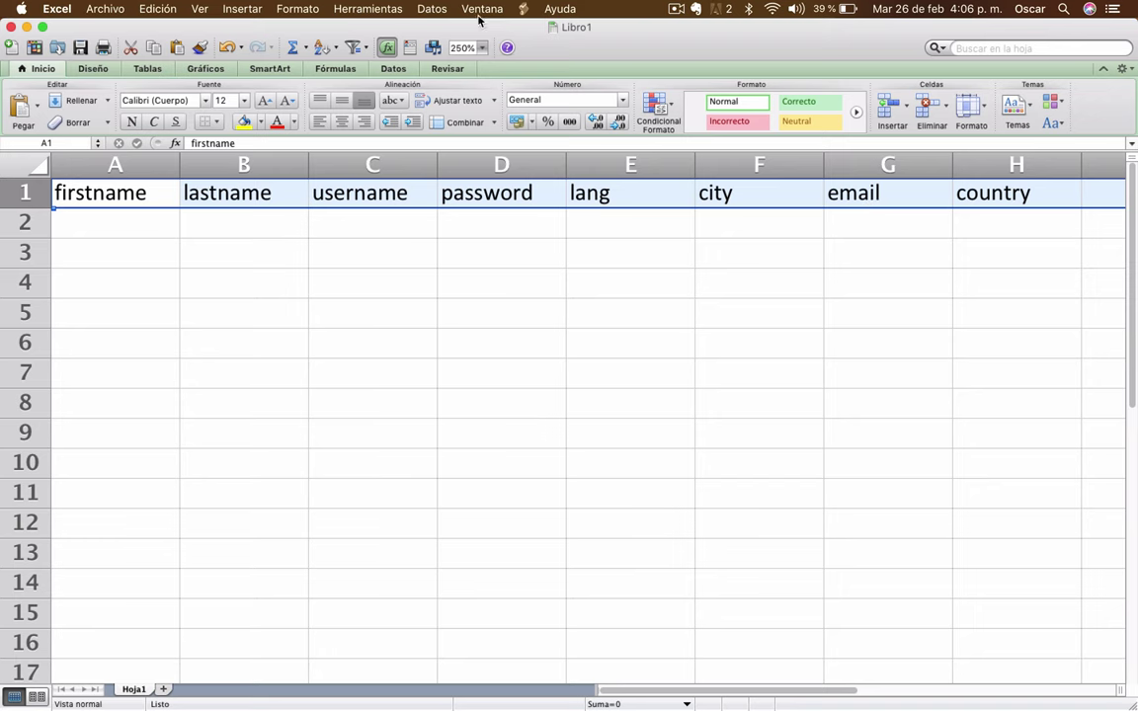
Step: Enter the first user's username in C2 and paste the password into D2
{"action": "left_click", "coordinate": [107, 225]}
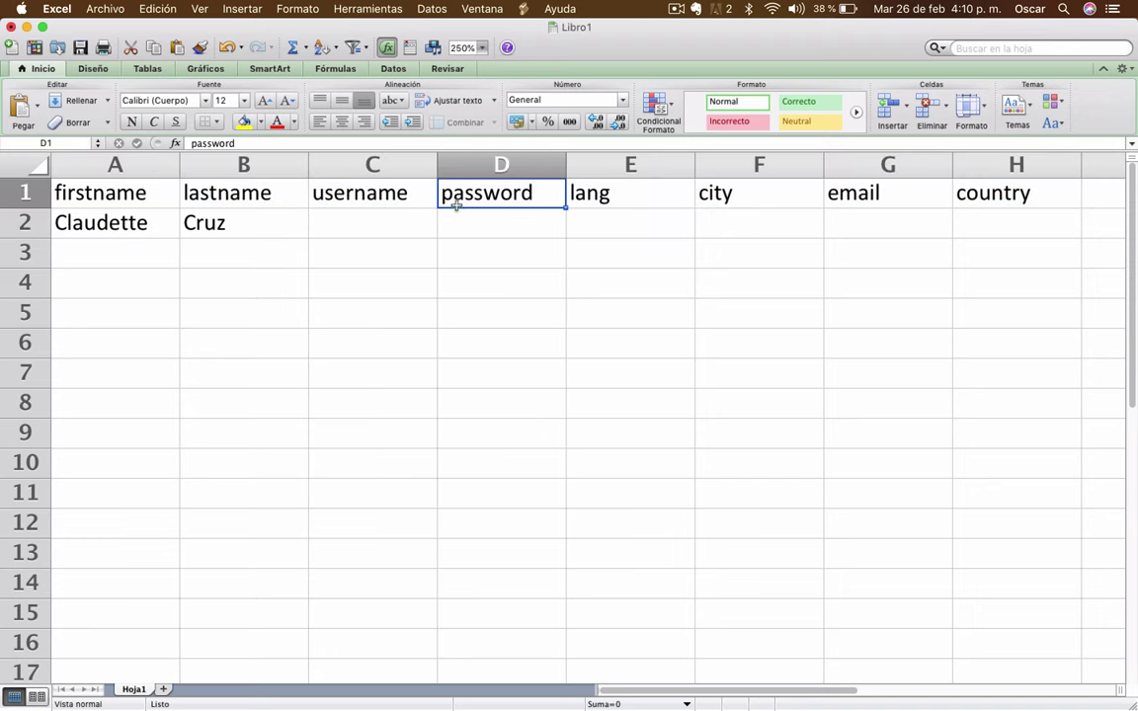
{"action": "left_click", "coordinate": [389, 230]}
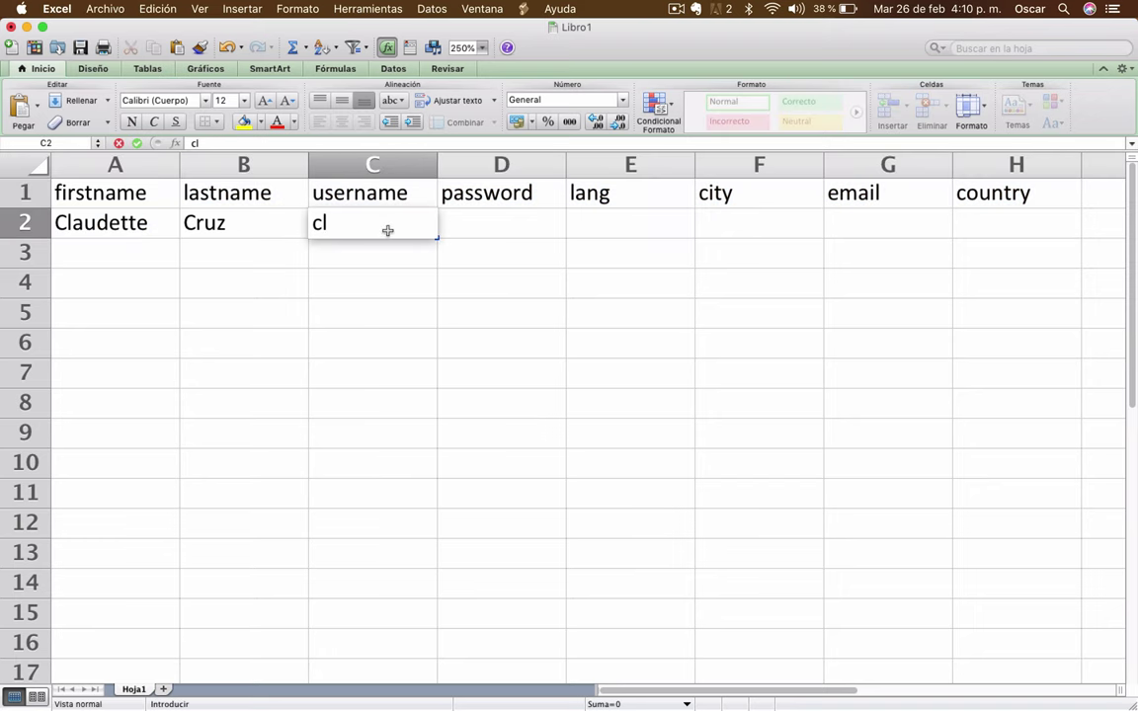
{"action": "key", "text": "Tab"}
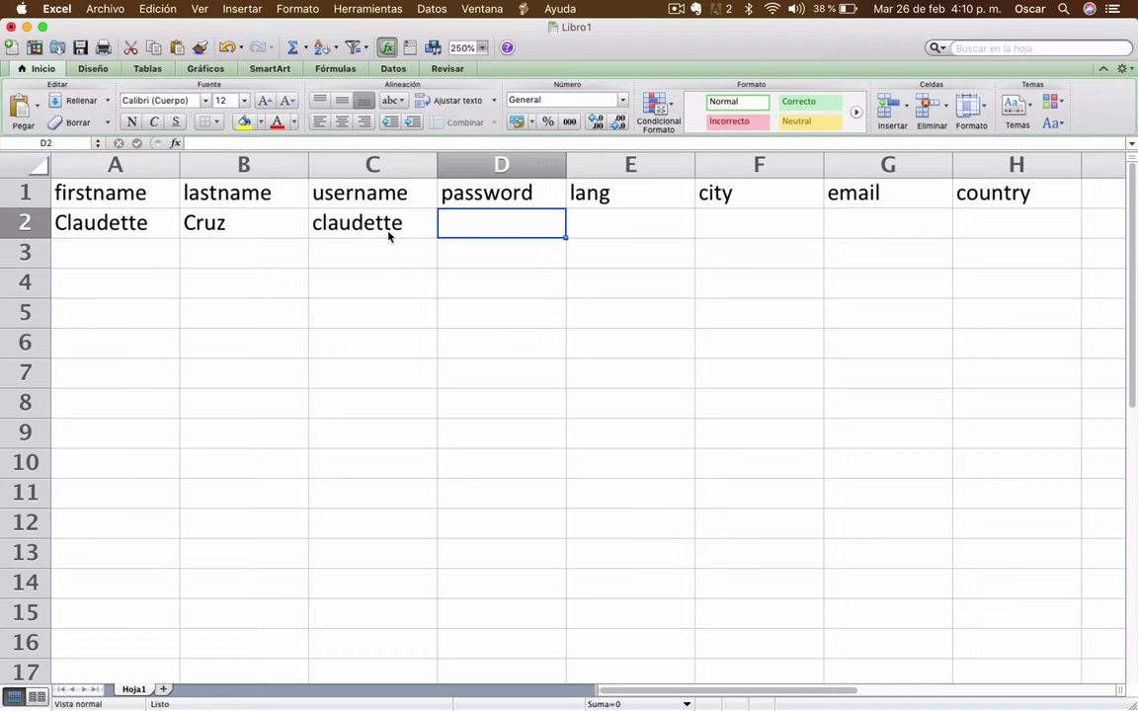
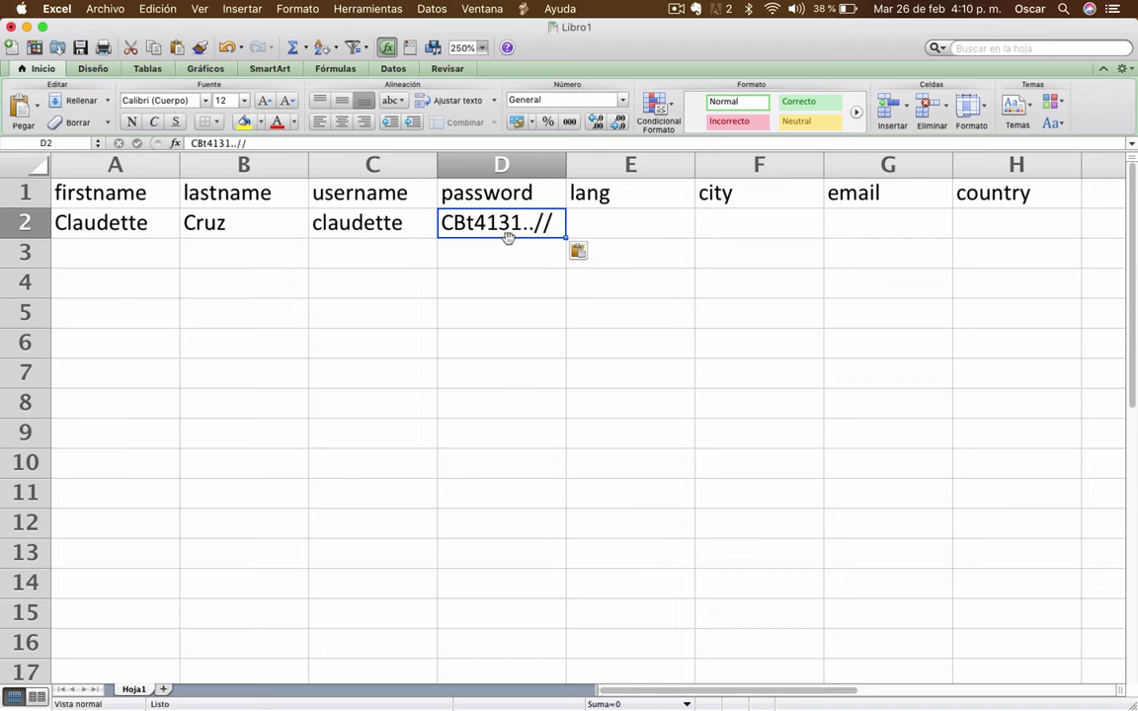
Step: Fill E2:H2 with language es, city Santiago Juxtlahuaca, the user's e-mail and country mx
{"action": "left_click", "coordinate": [617, 221]}
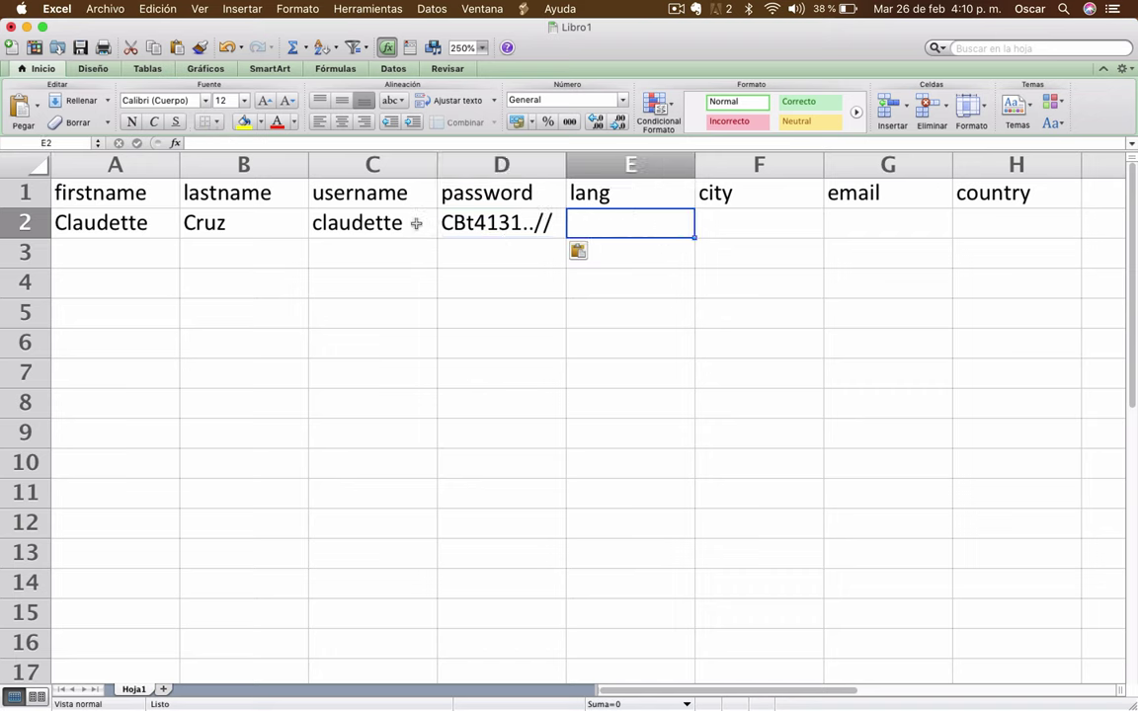
{"action": "type", "text": "es"}
{"action": "left_click", "coordinate": [787, 235]}
{"action": "type", "text": "Sa"}
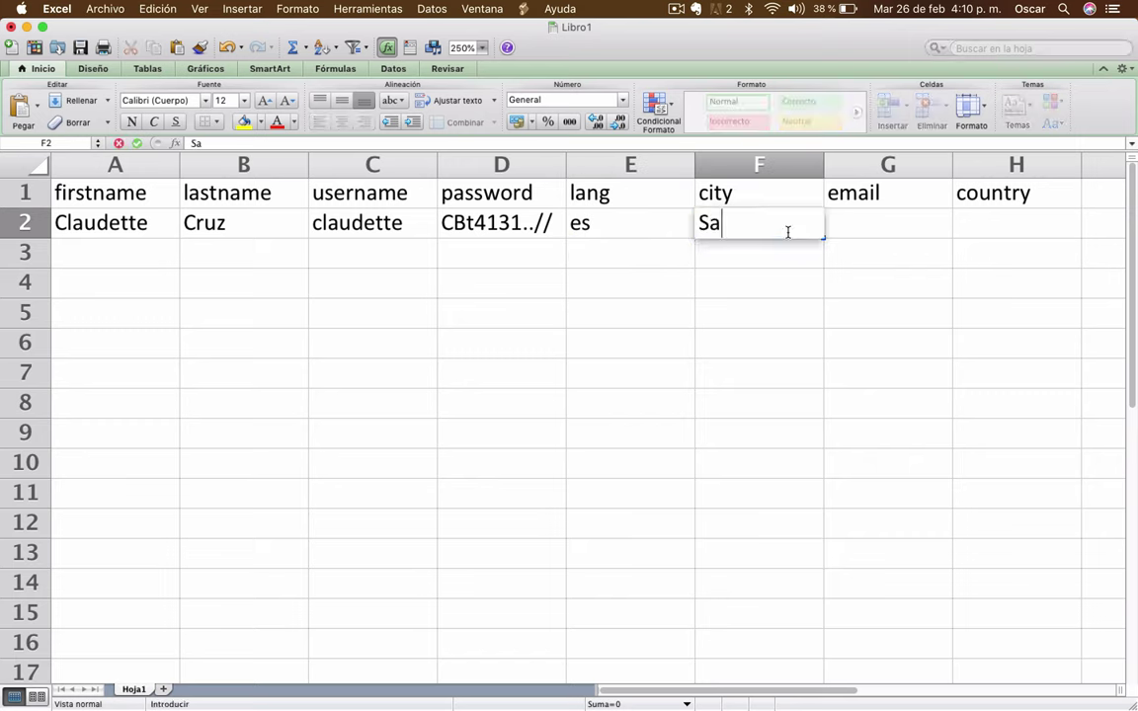
{"action": "type", "text": "ntiago Juxtlahuaca"}
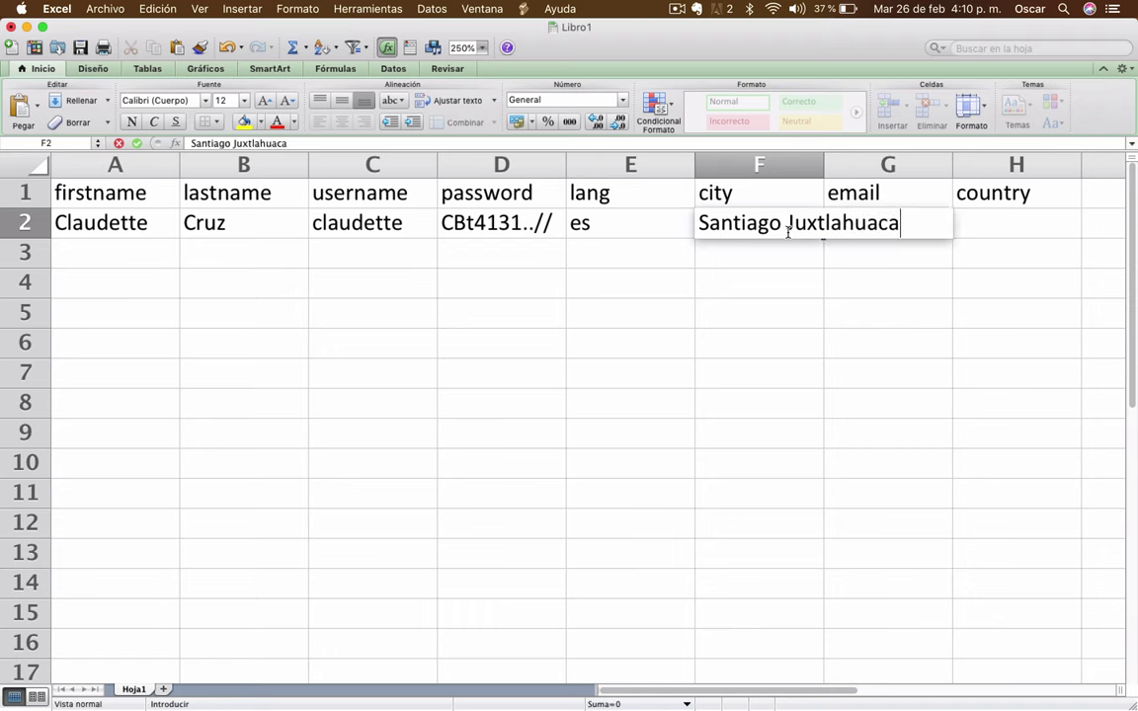
{"action": "key", "text": "Tab"}
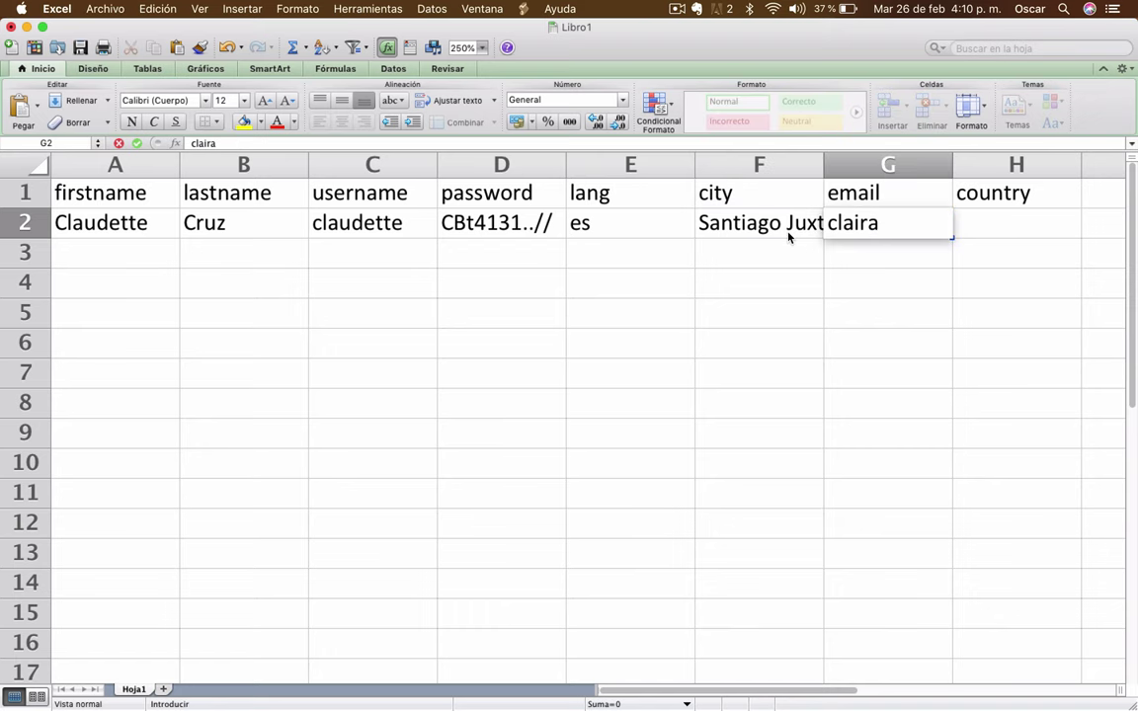
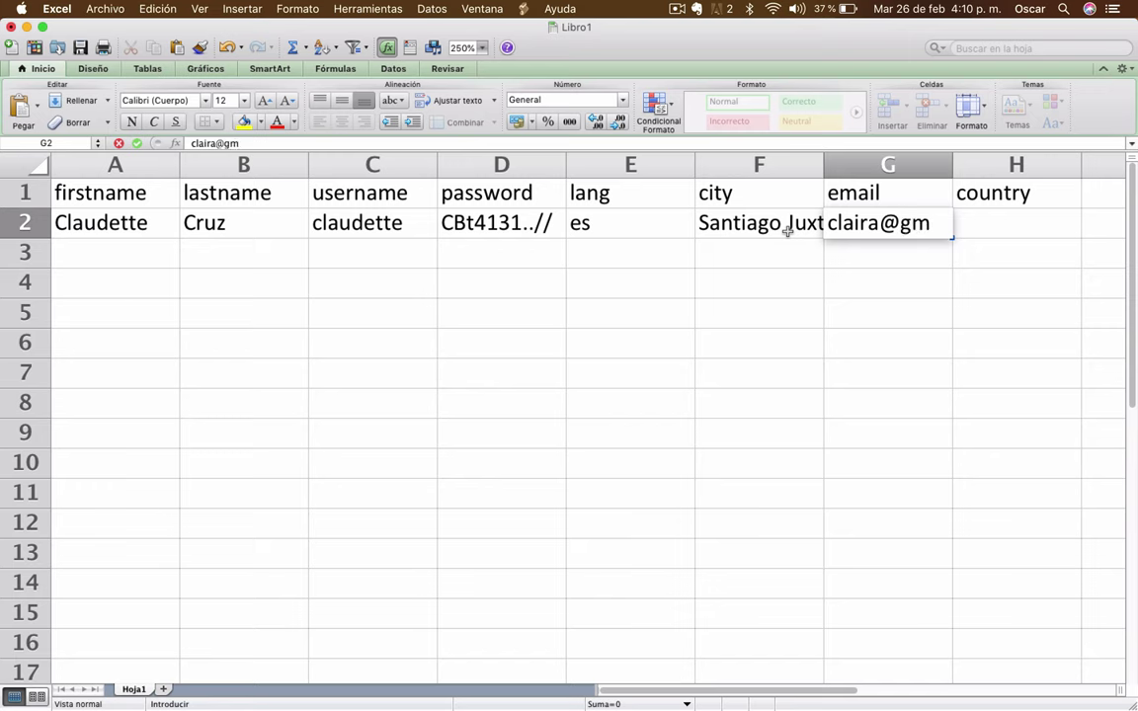
{"action": "key", "text": "Tab"}
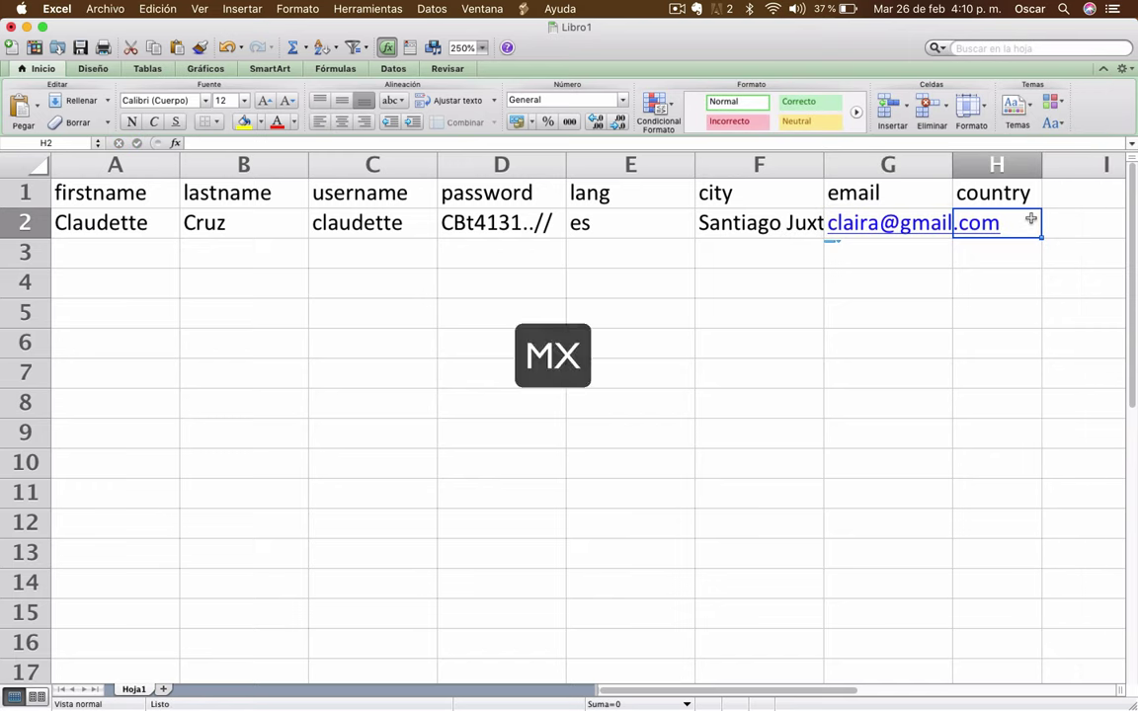
{"action": "key", "text": "Right"}
{"action": "key", "text": "Left"}
{"action": "type", "text": "mx"}
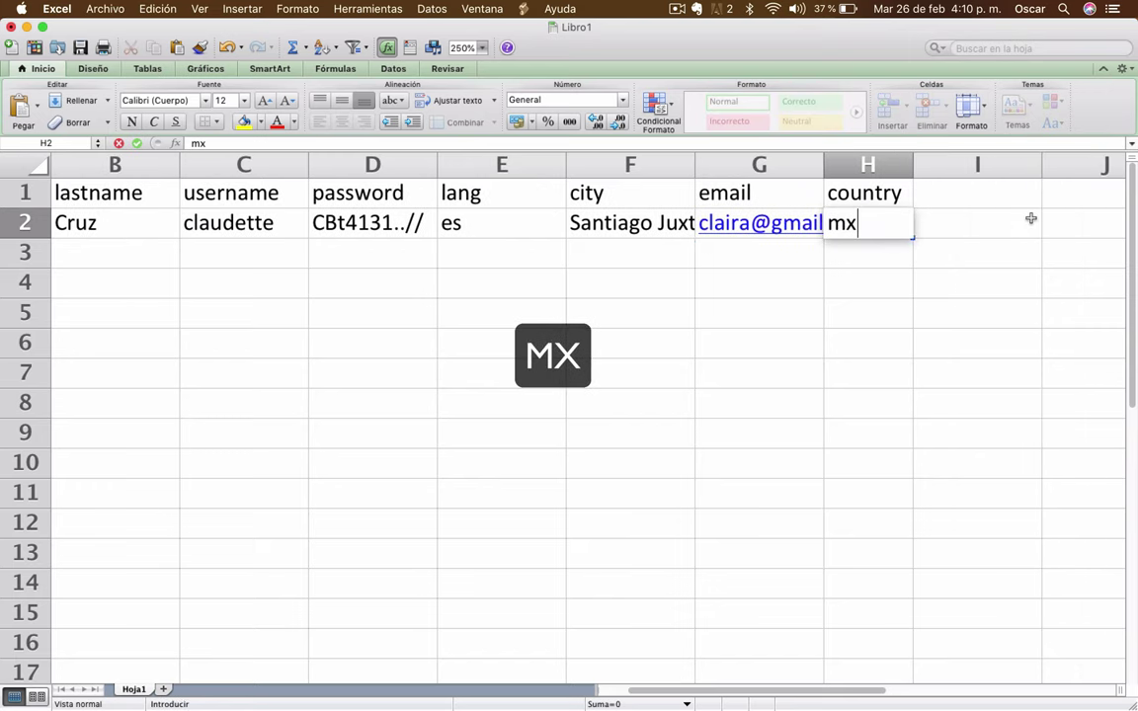
{"action": "key", "text": "Return"}
{"action": "key", "text": "Up"}
{"action": "key", "text": "Left"}
{"action": "key", "text": "Left"}
{"action": "key", "text": "Left"}
{"action": "key", "text": "Left"}
{"action": "key", "text": "Left"}
{"action": "key", "text": "Left"}
{"action": "key", "text": "Left"}
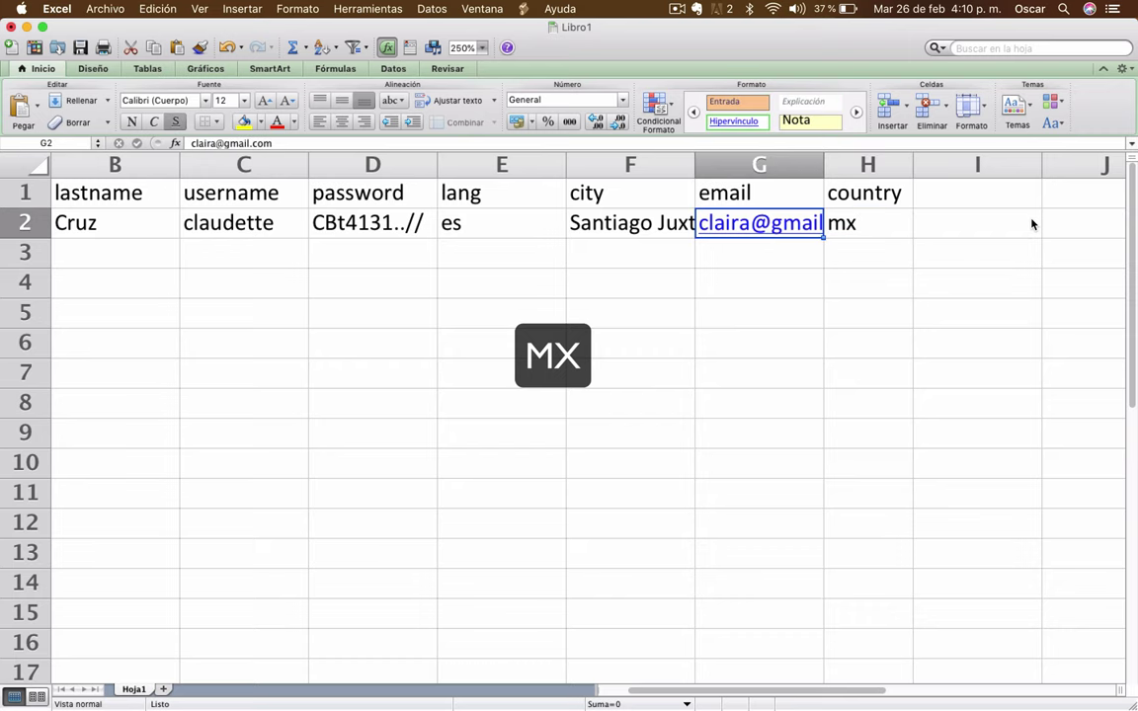
{"action": "key", "text": "Down"}
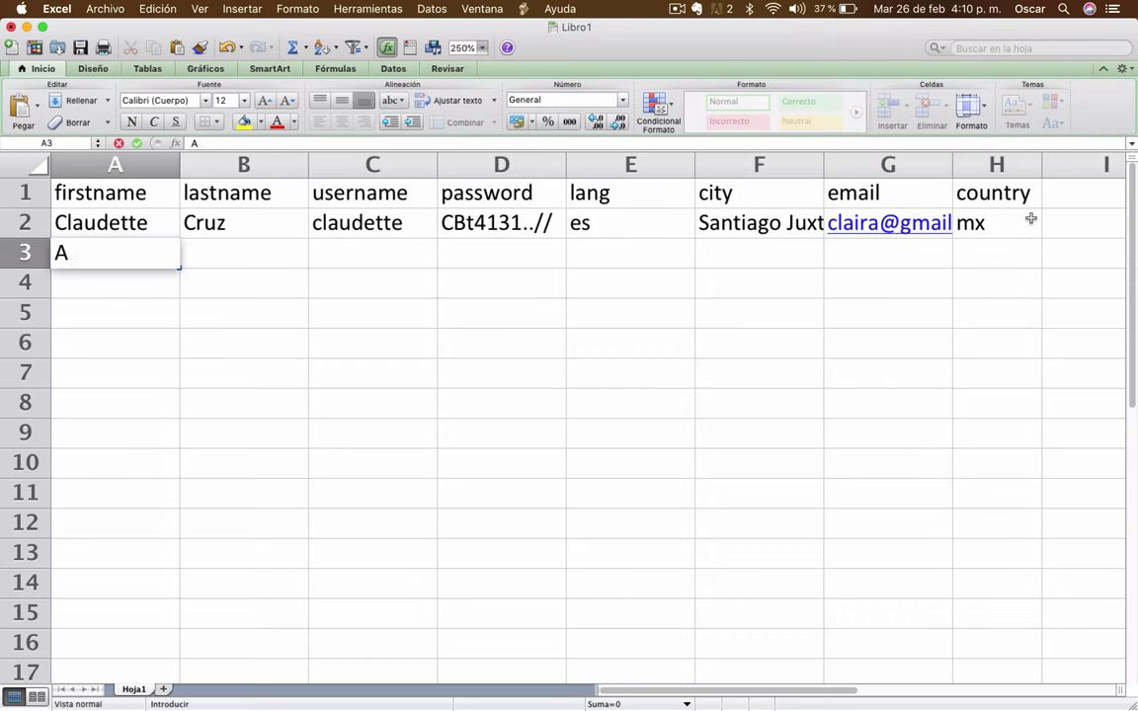
Step: Enter the second user's names, username, the same password and language es in row 3
{"action": "key", "text": "Tab"}
{"action": "key", "text": "Tab"}
{"action": "type", "text": "aurora"}
{"action": "key", "text": "Tab"}
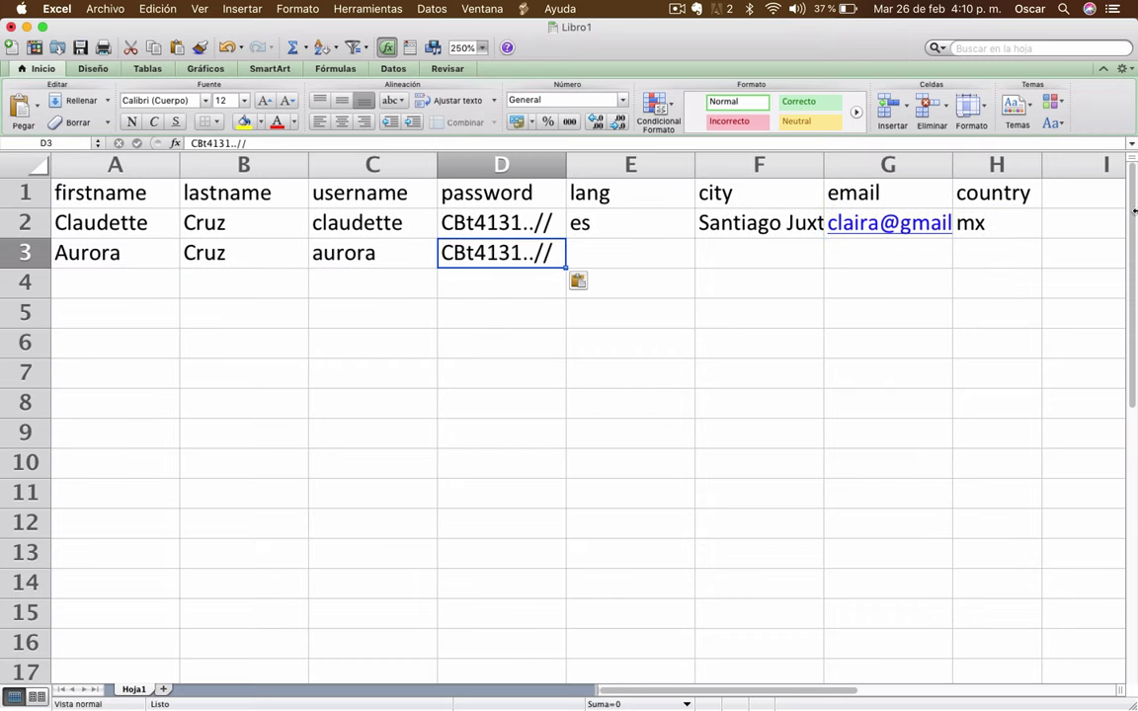
{"action": "key", "text": "Tab"}
{"action": "type", "text": "es"}
{"action": "key", "text": "Tab"}
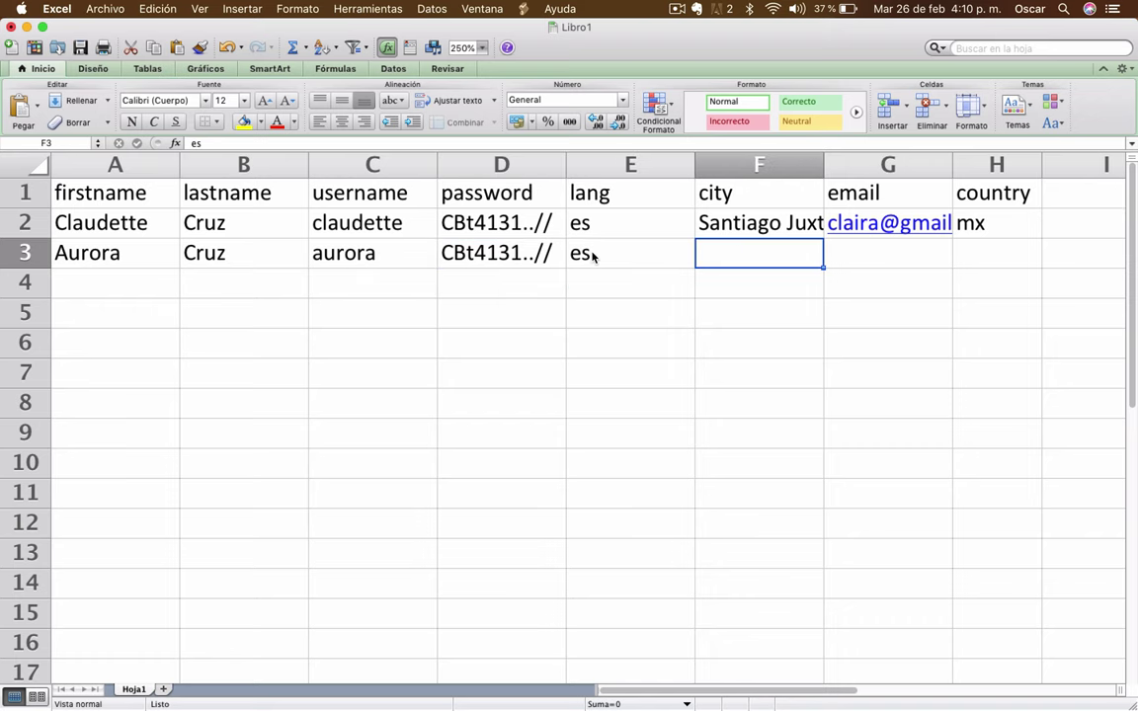
Step: Copy city Santiago Juxtlahuaca from F2 into F3 and autofit columns F and E
{"action": "left_click", "coordinate": [728, 221]}
{"action": "key", "text": "super+c"}
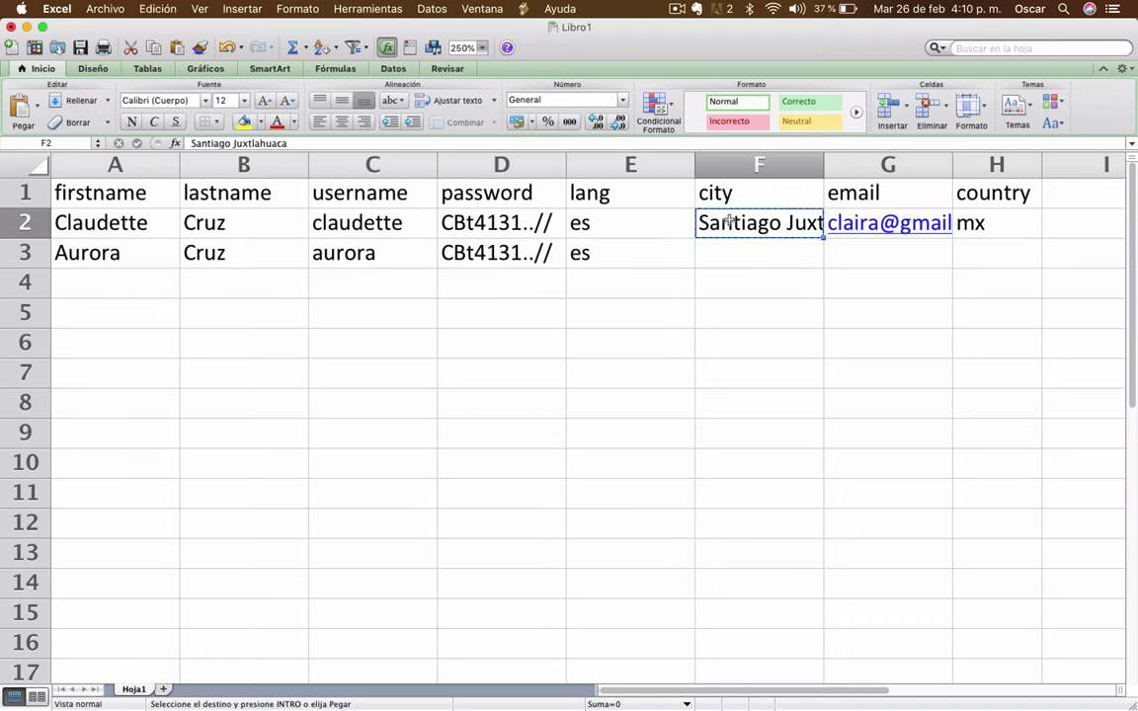
{"action": "key", "text": "Down"}
{"action": "key", "text": "super+v"}
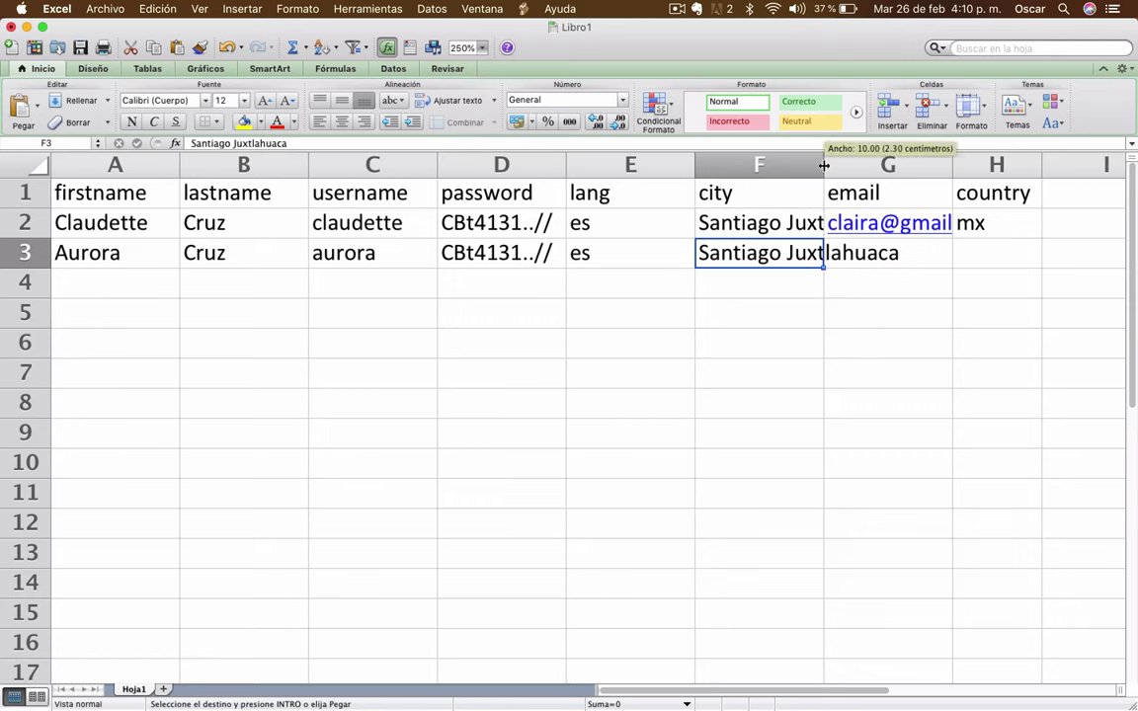
{"action": "double_click", "coordinate": [823, 164]}
{"action": "double_click", "coordinate": [694, 163]}
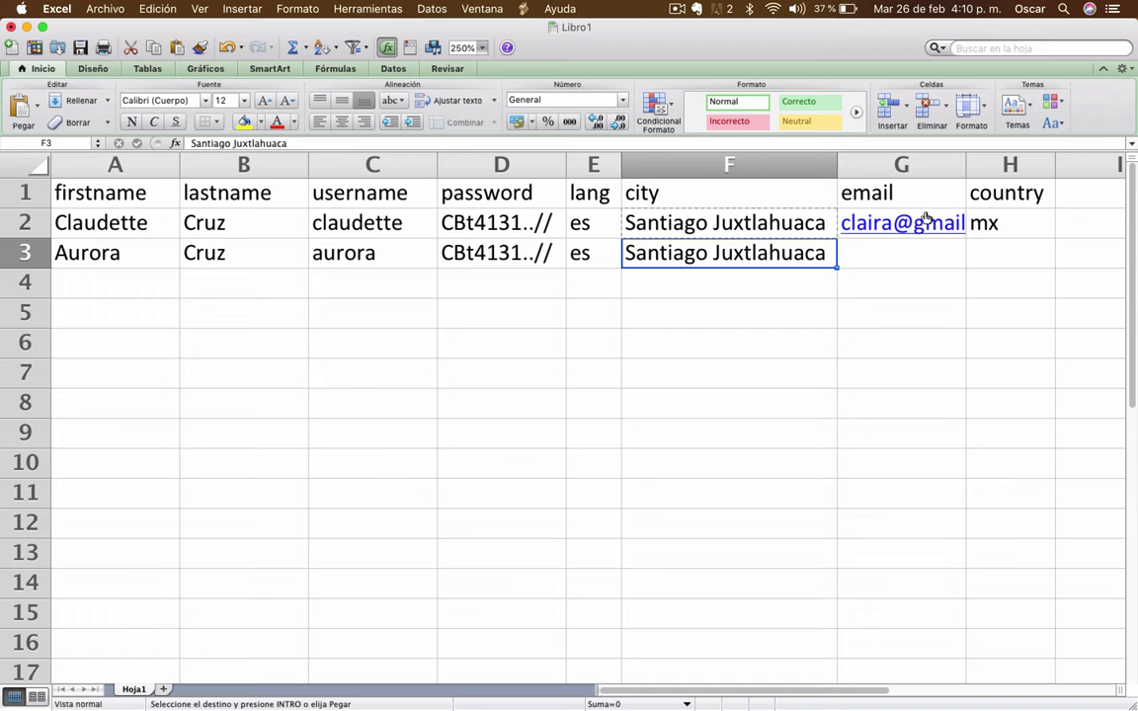
Step: Add the second user's e-mail in G3 and country mx in H3
{"action": "left_click", "coordinate": [882, 251]}
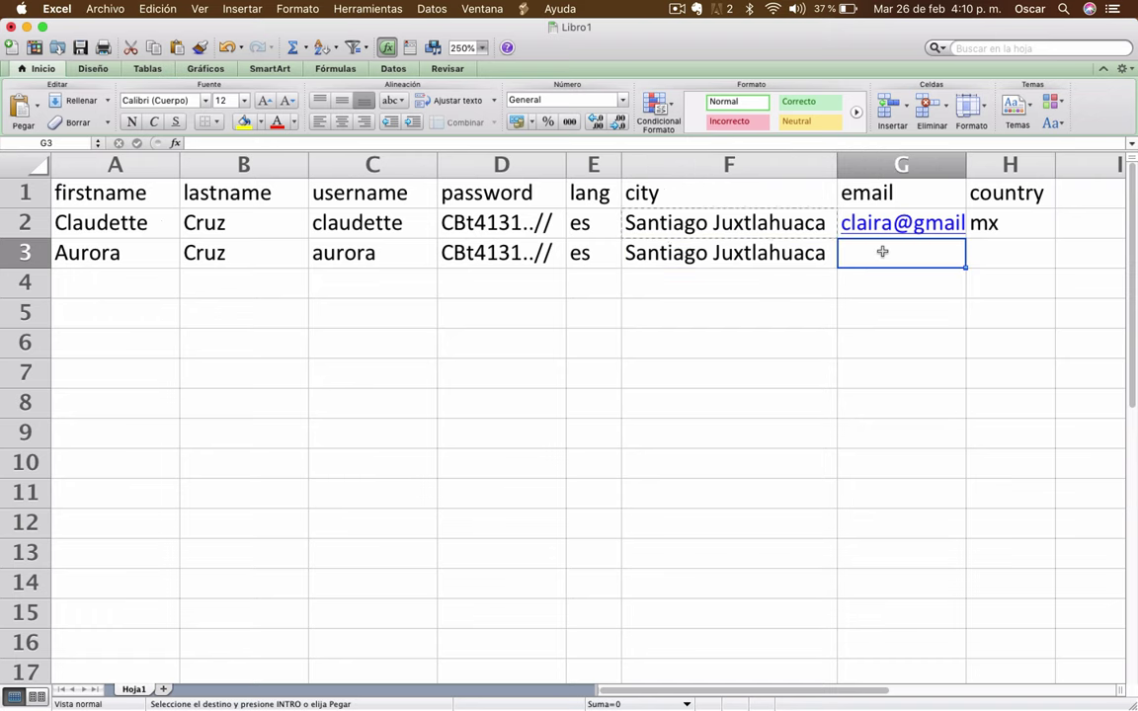
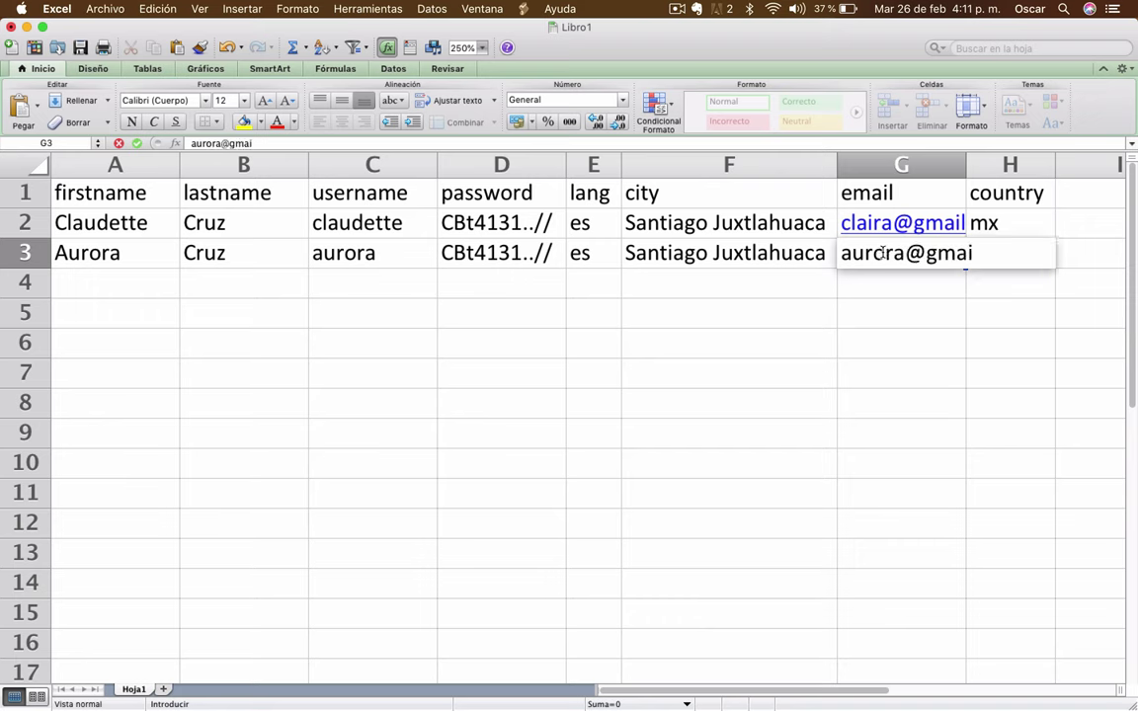
{"action": "key", "text": "Tab"}
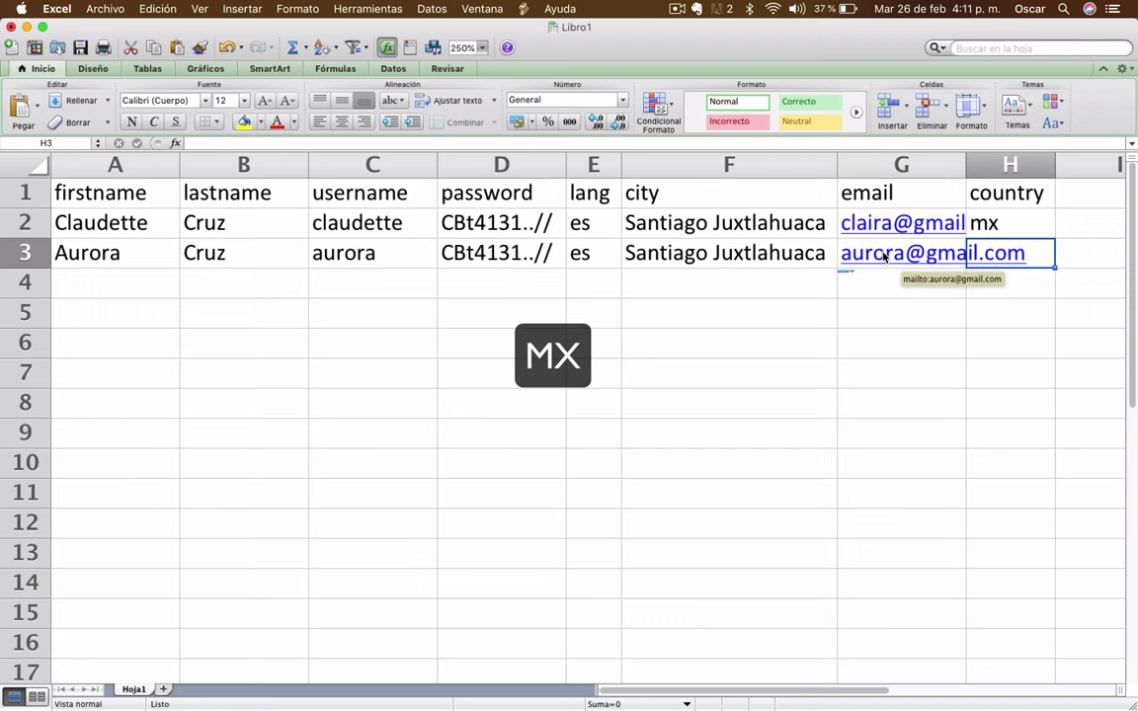
{"action": "type", "text": "mx"}
{"action": "left_click", "coordinate": [341, 286]}
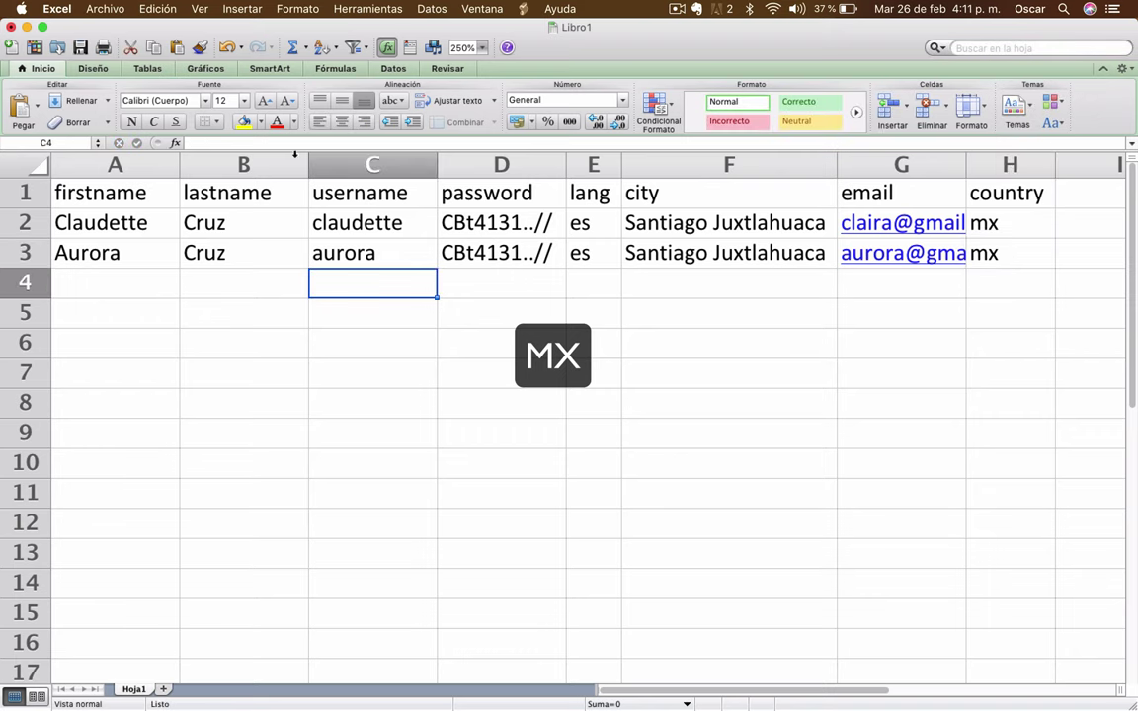
{"action": "left_click", "coordinate": [104, 8]}
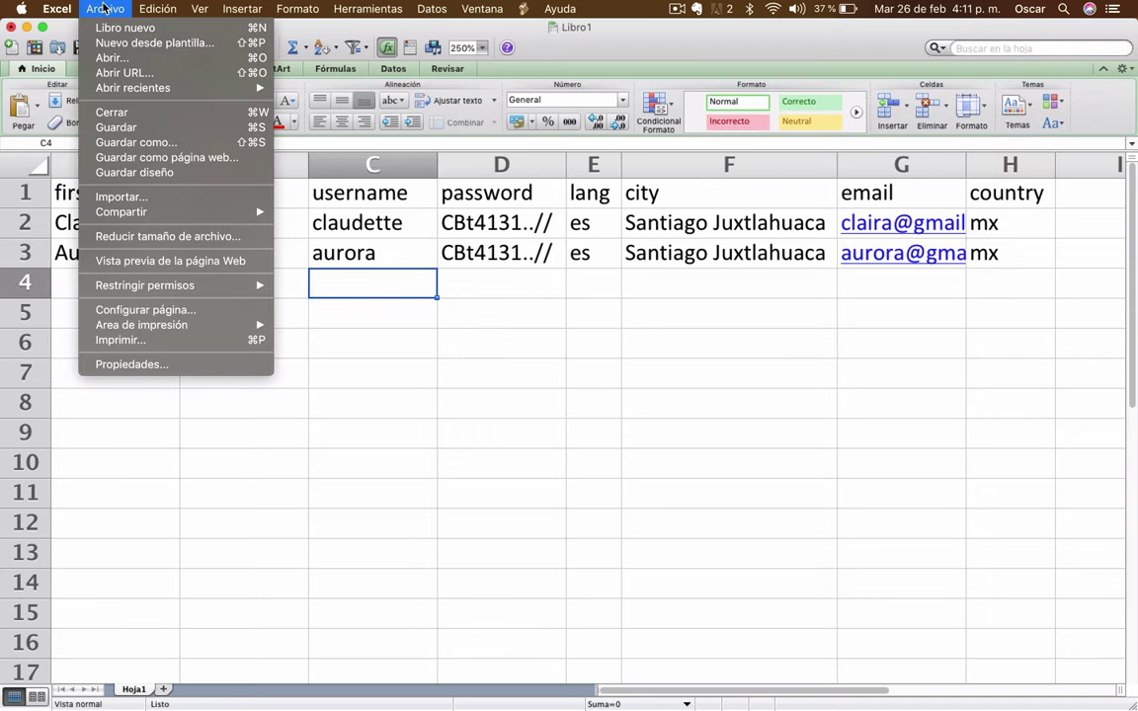
Step: Save the sheet as usuarios2019 in Comma Separated Values (.csv) format, accepting the warning
{"action": "left_click", "coordinate": [135, 146]}
{"action": "type", "text": "usuarios2019"}
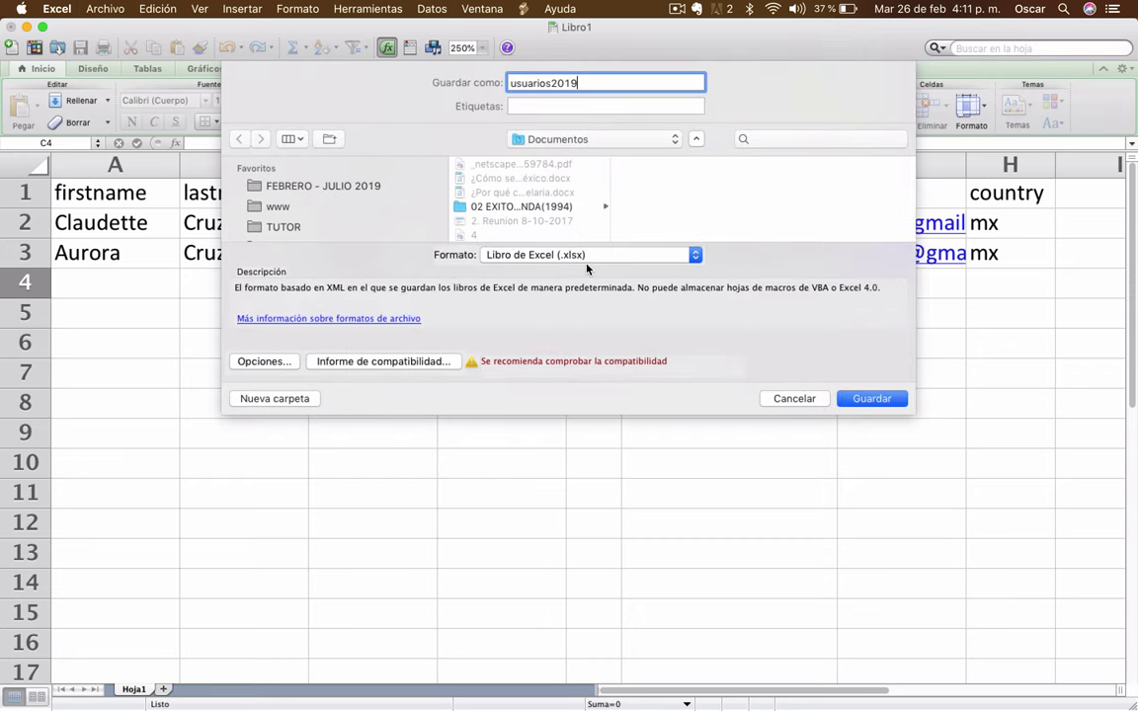
{"action": "left_click", "coordinate": [671, 255]}
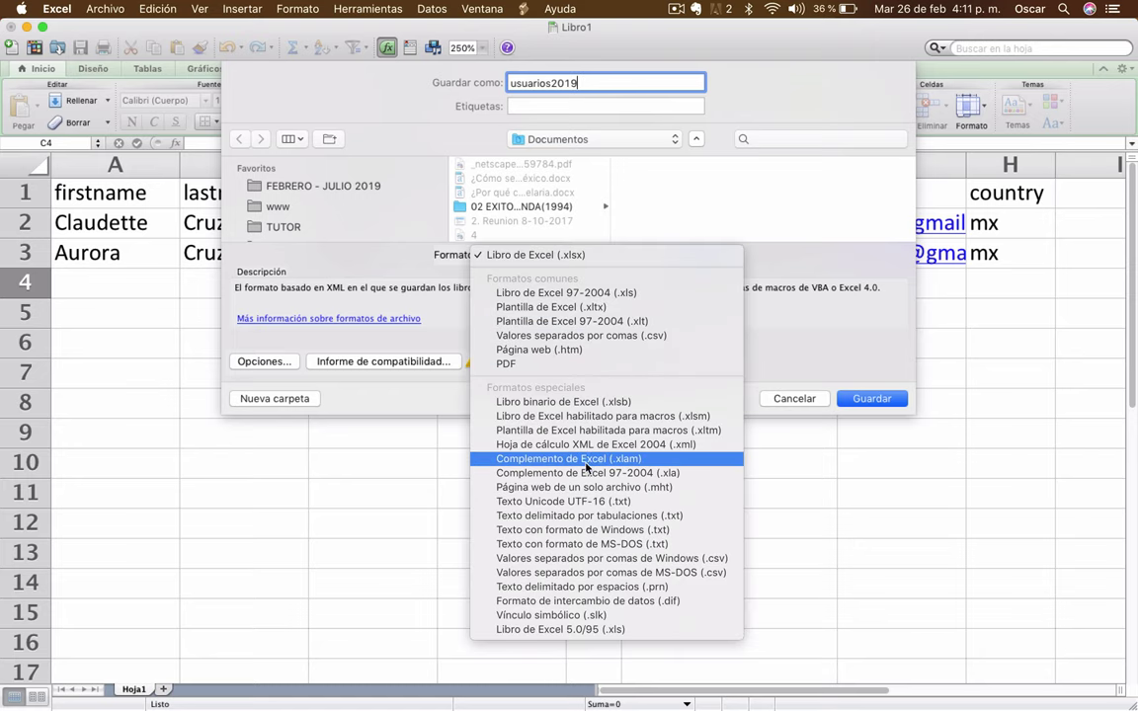
{"action": "left_click", "coordinate": [570, 335]}
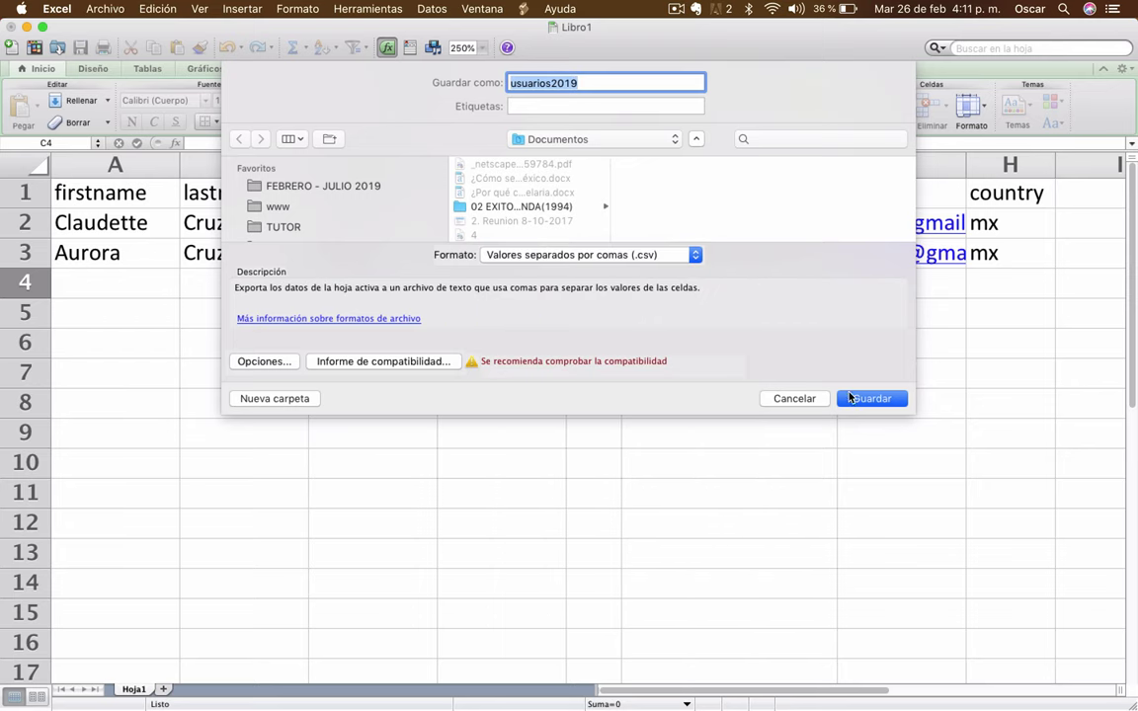
{"action": "left_click", "coordinate": [865, 398]}
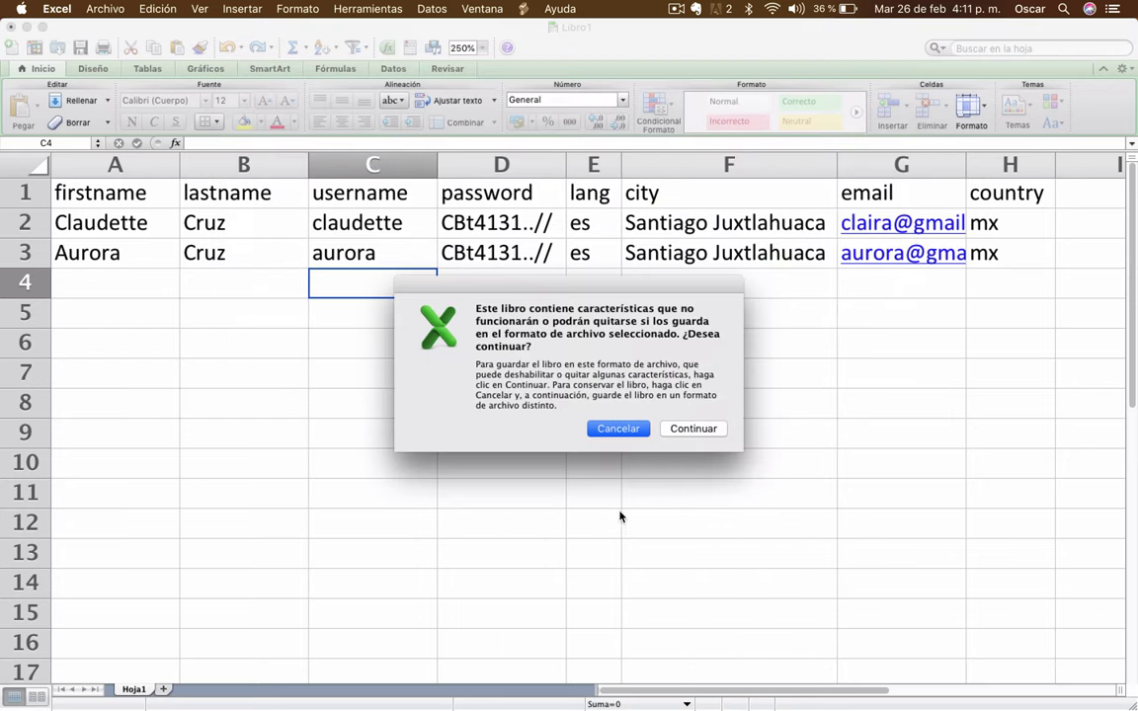
{"action": "left_click", "coordinate": [698, 431]}
Step: Upload usuarios2019.csv from Documentos through Moodle's file picker
{"action": "key", "text": "ctrl+Up"}
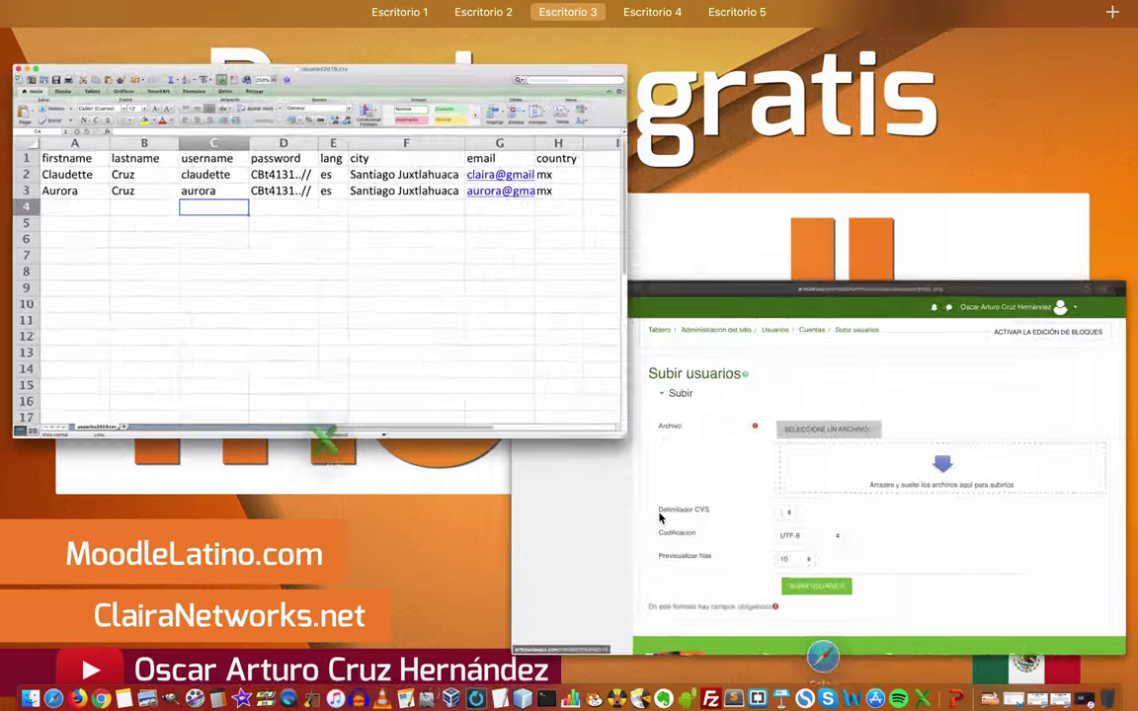
{"action": "left_click", "coordinate": [846, 506]}
{"action": "left_click", "coordinate": [556, 301]}
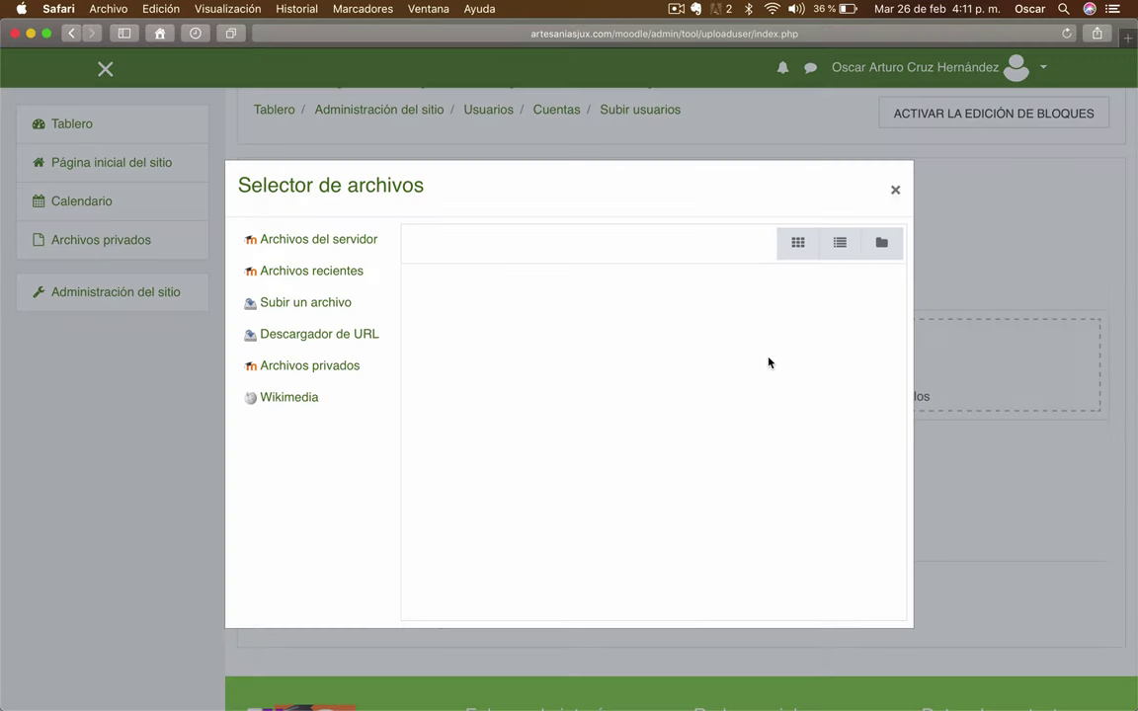
{"action": "left_click", "coordinate": [483, 337]}
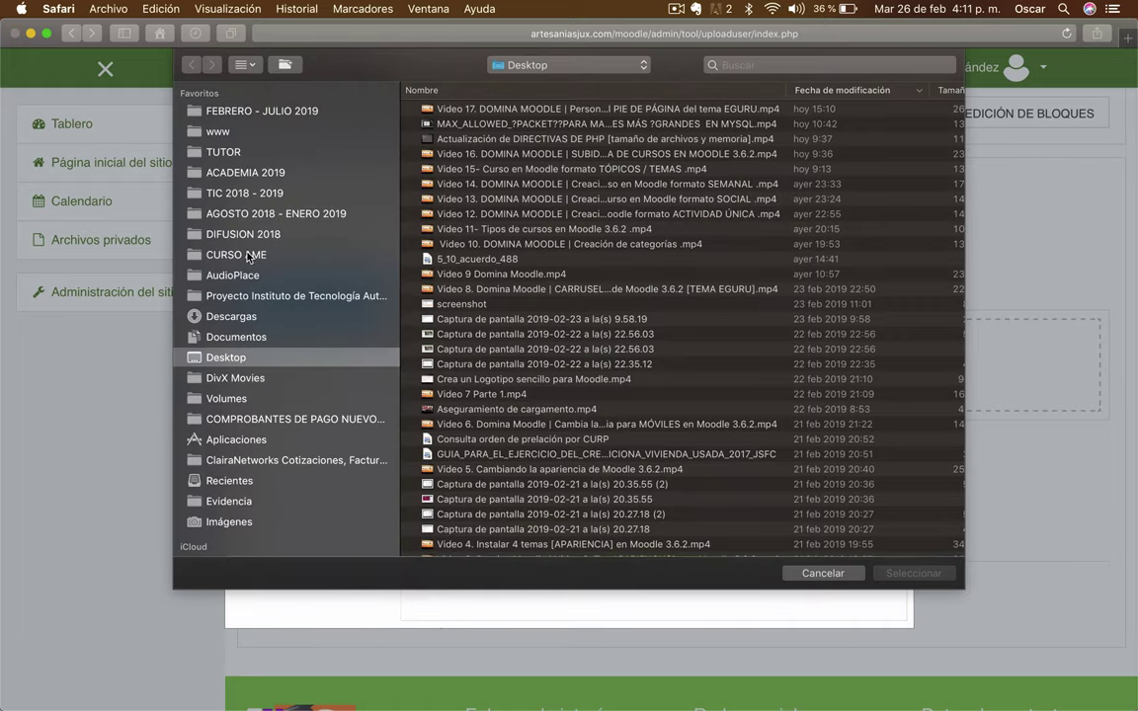
{"action": "left_click", "coordinate": [247, 334]}
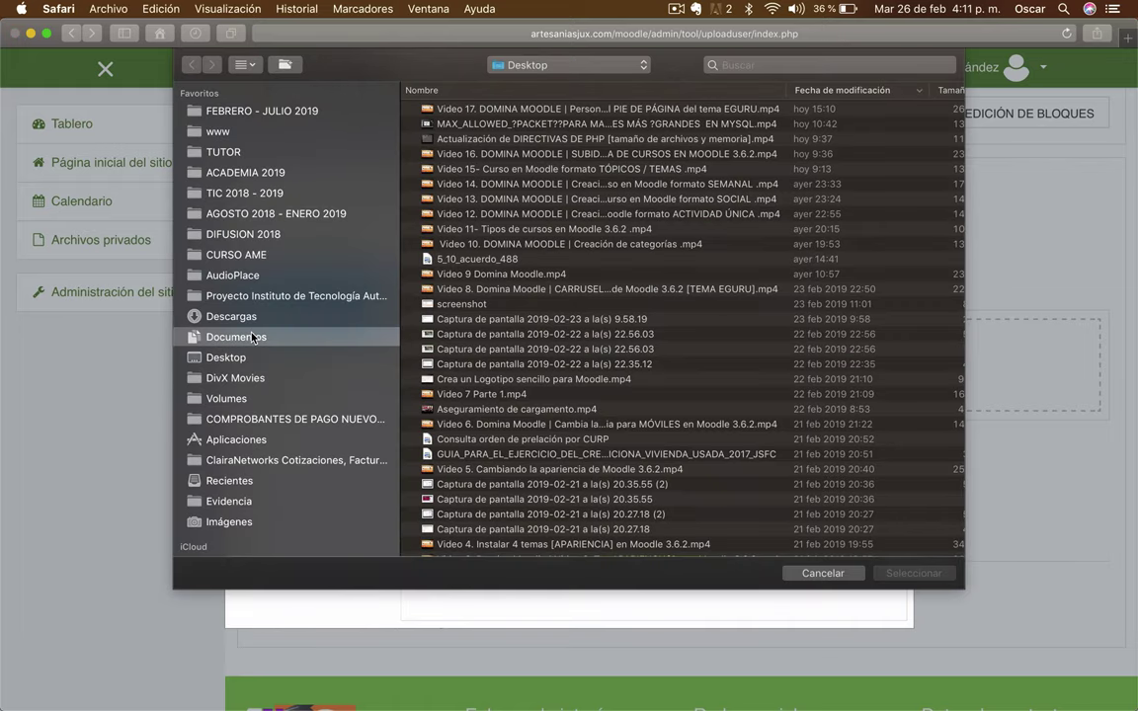
{"action": "left_click", "coordinate": [483, 111]}
{"action": "double_click", "coordinate": [483, 111]}
{"action": "left_click", "coordinate": [671, 571]}
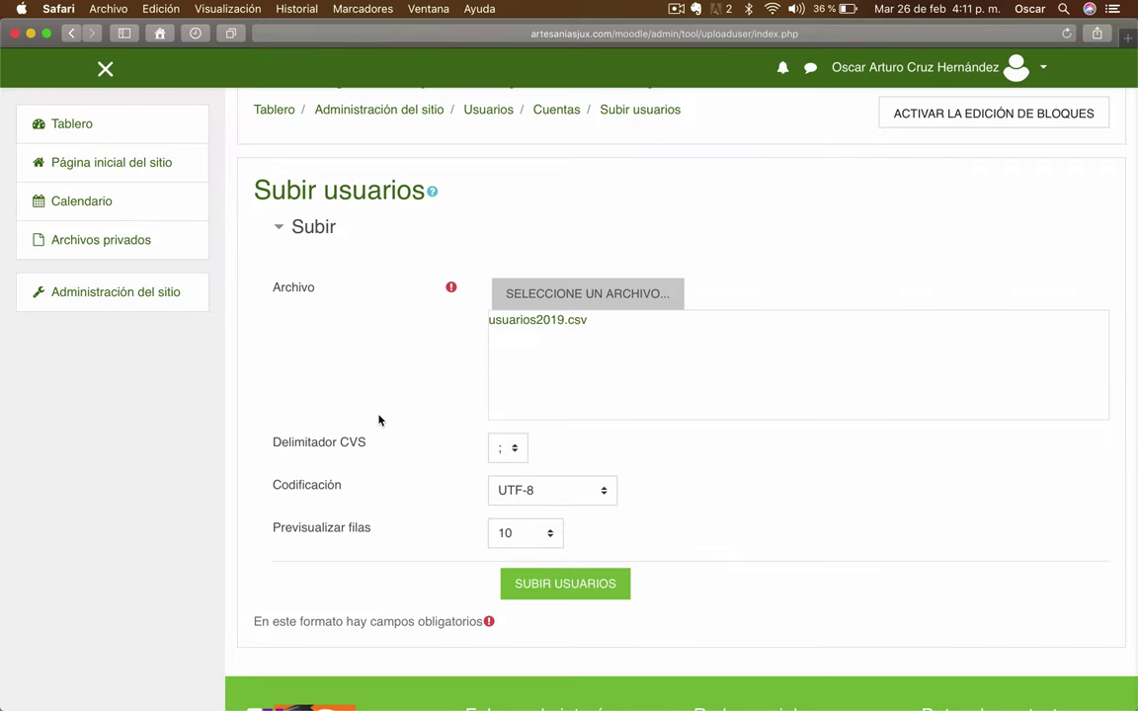
Step: Set the CSV delimiter to comma and send the file for preview
{"action": "scroll", "coordinate": [378, 418], "scroll_direction": "down", "scroll_amount": 2}
{"action": "left_click", "coordinate": [508, 365]}
{"action": "left_click", "coordinate": [526, 371]}
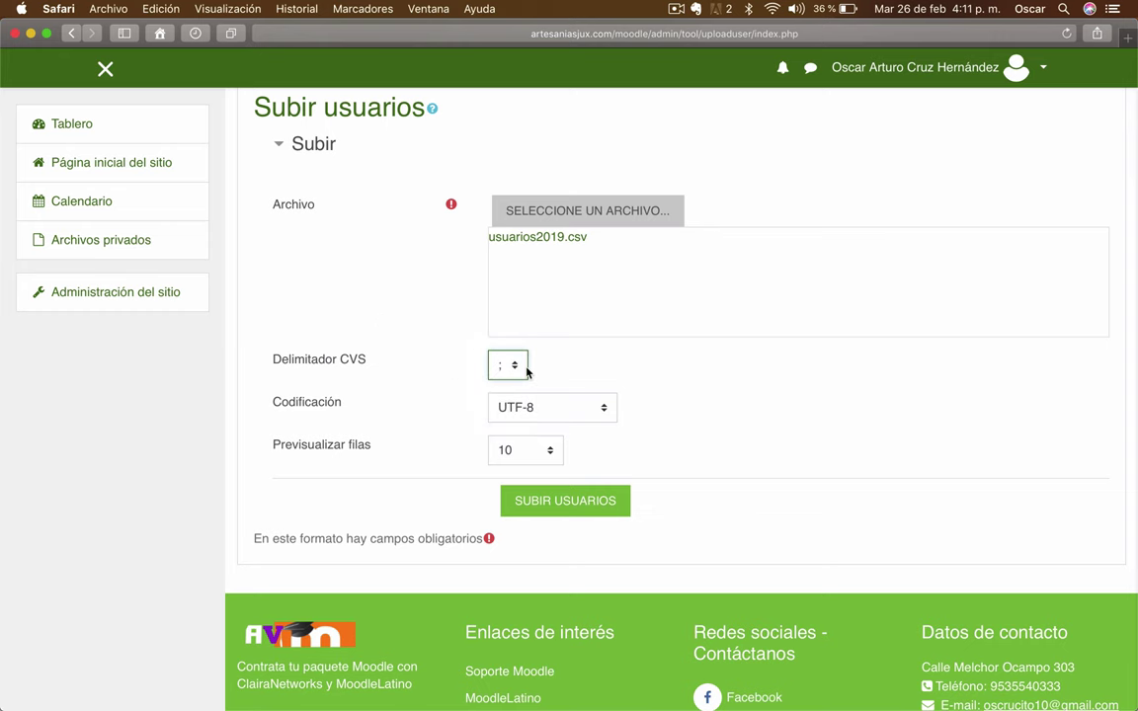
{"action": "left_click", "coordinate": [521, 365]}
{"action": "left_click", "coordinate": [499, 352]}
{"action": "left_click", "coordinate": [576, 501]}
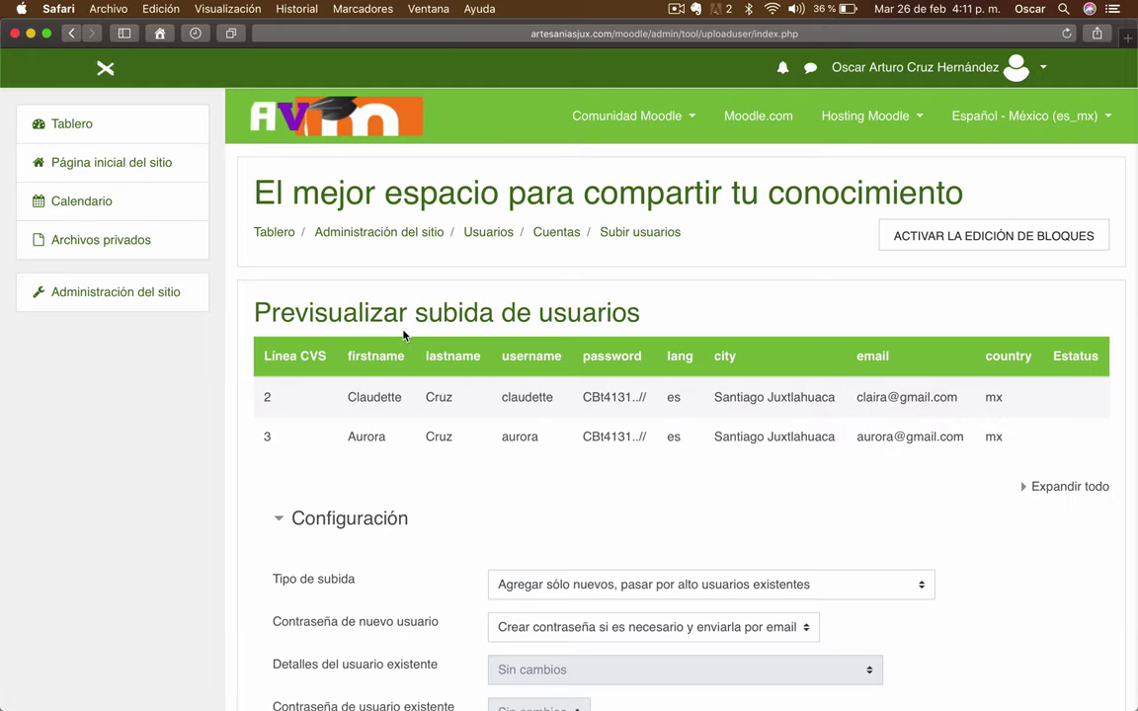
Step: Set upload type to add new users only, passwords from file, never force password change
{"action": "scroll", "coordinate": [403, 336], "scroll_direction": "down", "scroll_amount": 2}
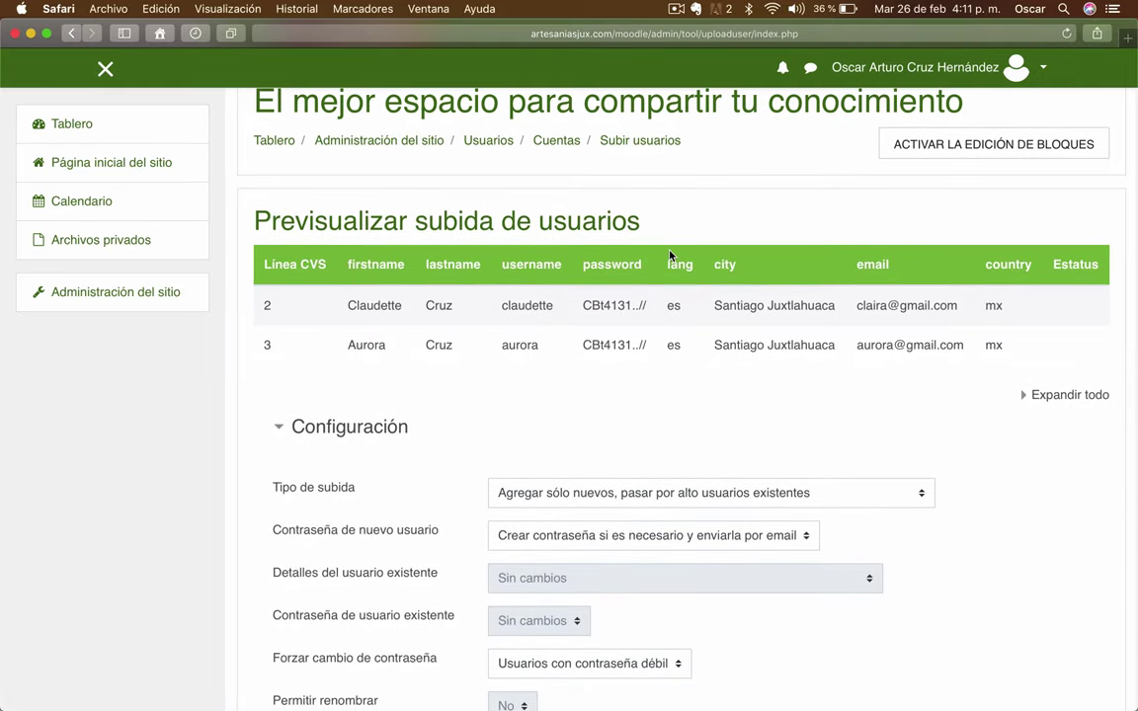
{"action": "scroll", "coordinate": [823, 322], "scroll_direction": "down", "scroll_amount": 2}
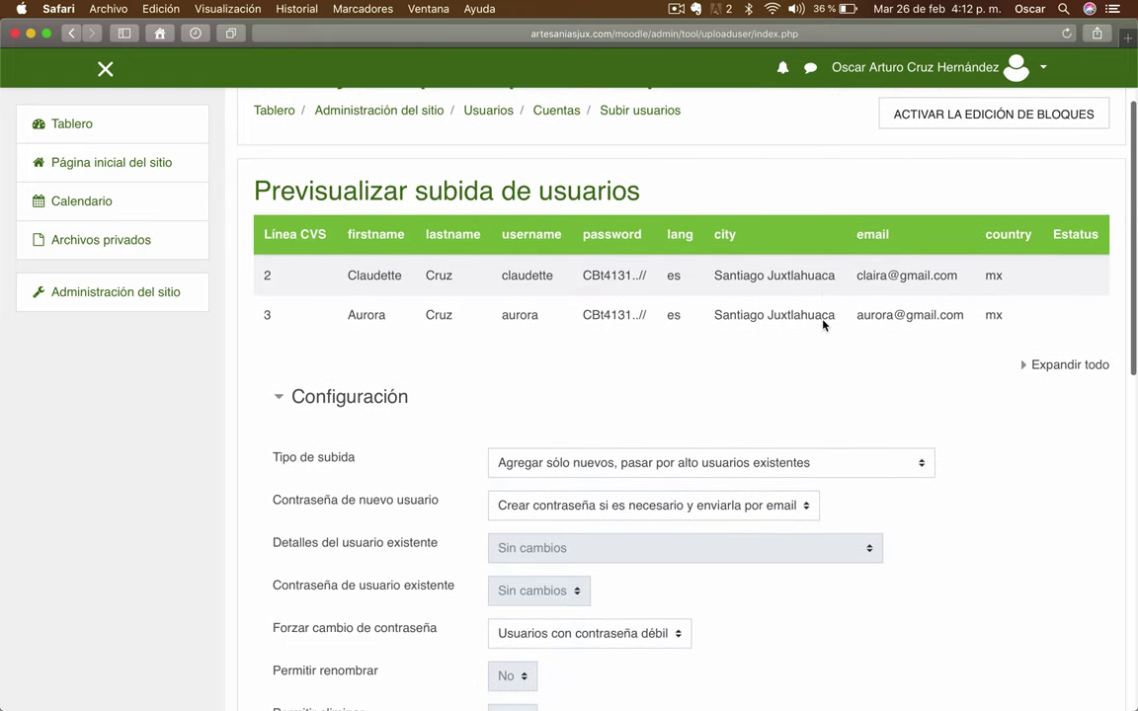
{"action": "scroll", "coordinate": [823, 321], "scroll_direction": "down", "scroll_amount": 3}
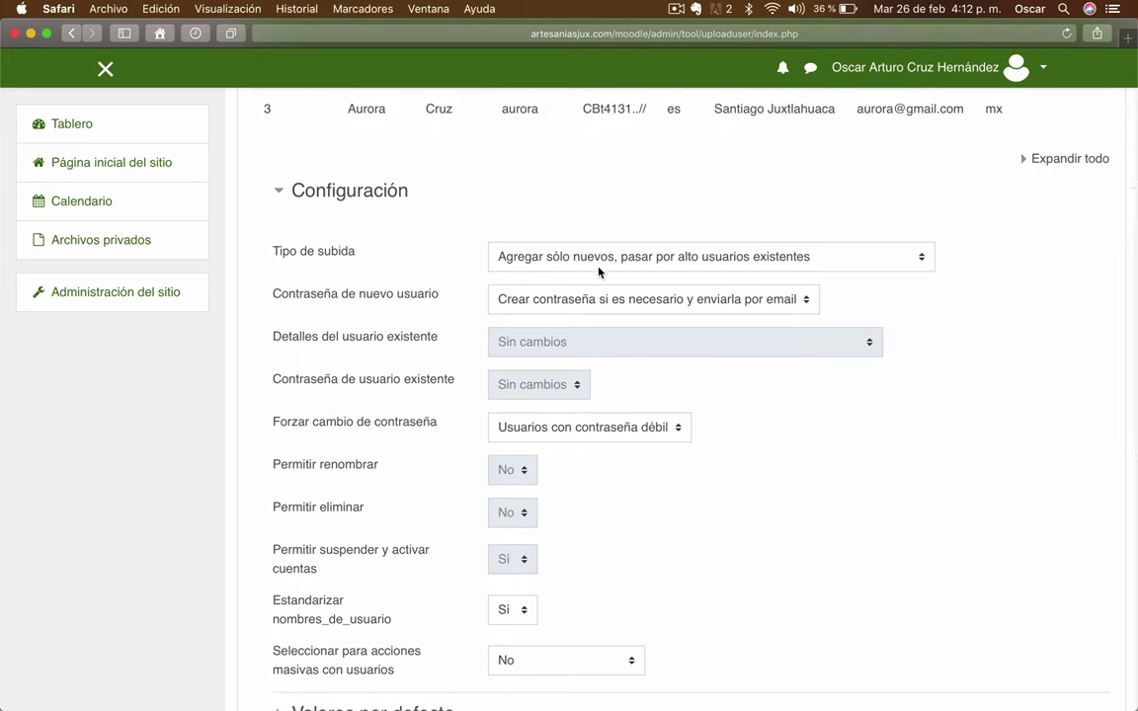
{"action": "left_click", "coordinate": [651, 262]}
{"action": "left_click", "coordinate": [651, 260]}
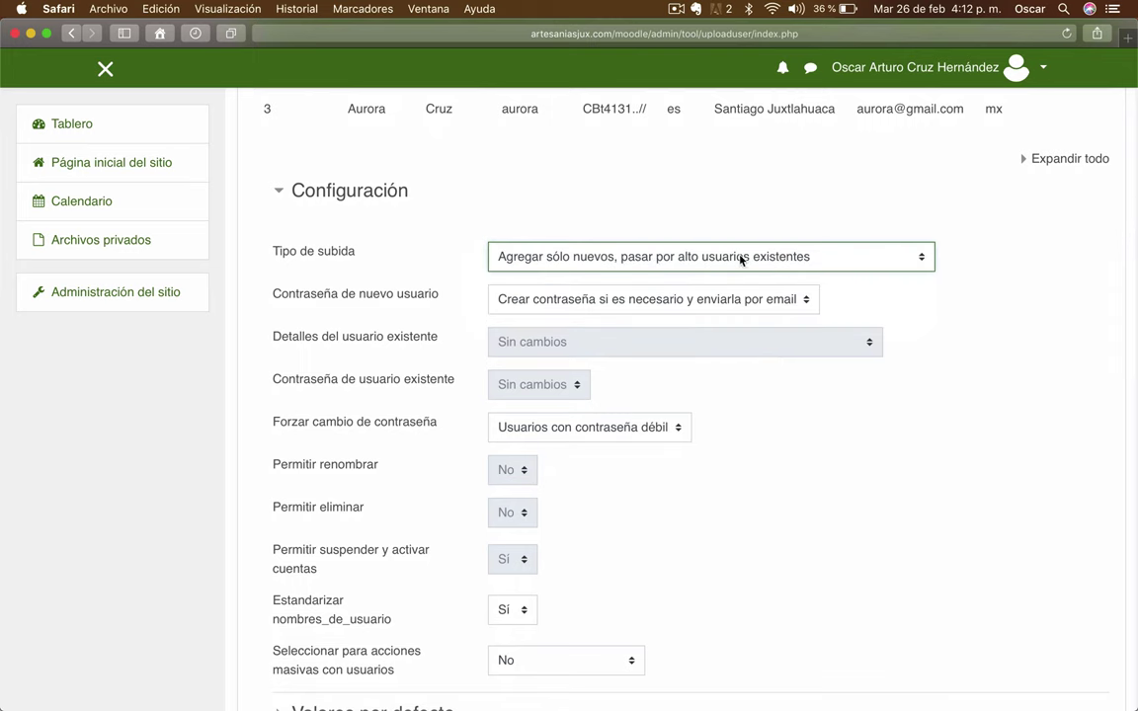
{"action": "scroll", "coordinate": [355, 307], "scroll_direction": "down", "scroll_amount": 1}
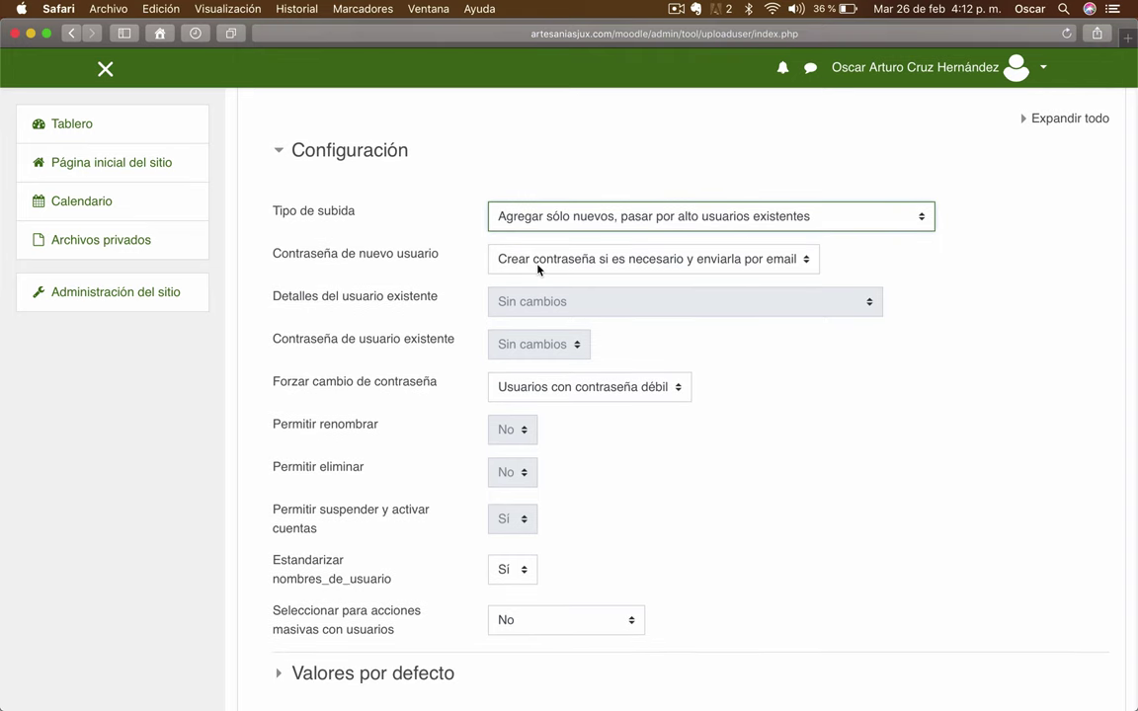
{"action": "left_click", "coordinate": [808, 261]}
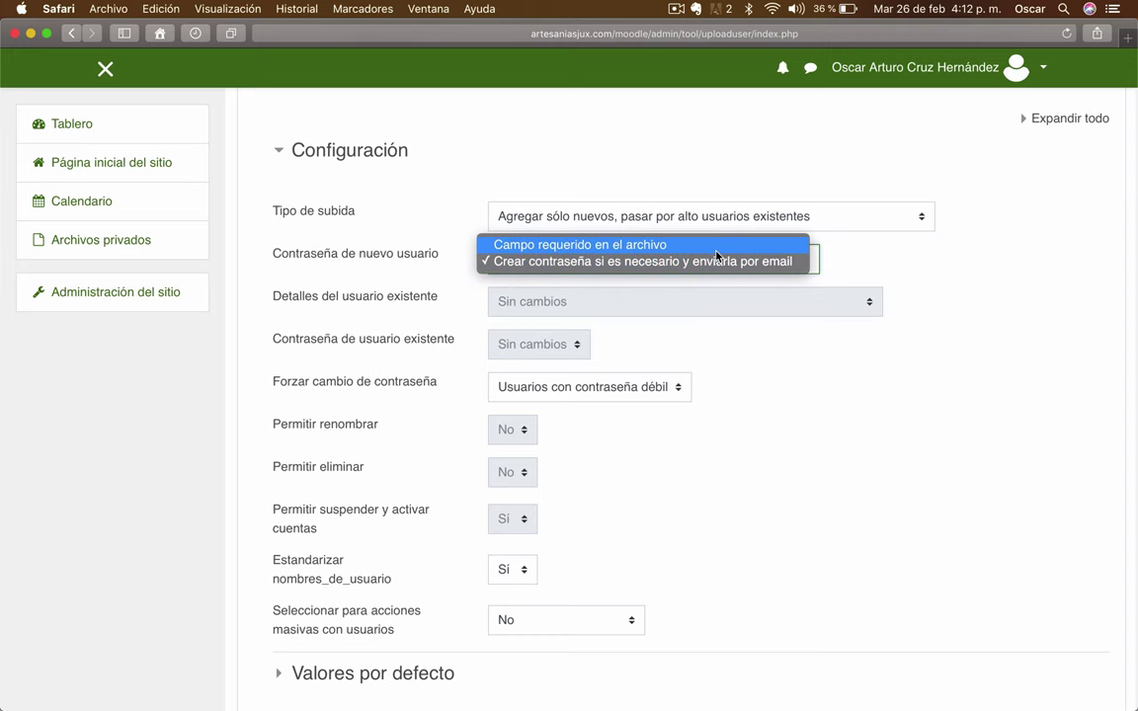
{"action": "left_click", "coordinate": [640, 251]}
{"action": "scroll", "coordinate": [931, 436], "scroll_direction": "down", "scroll_amount": 2}
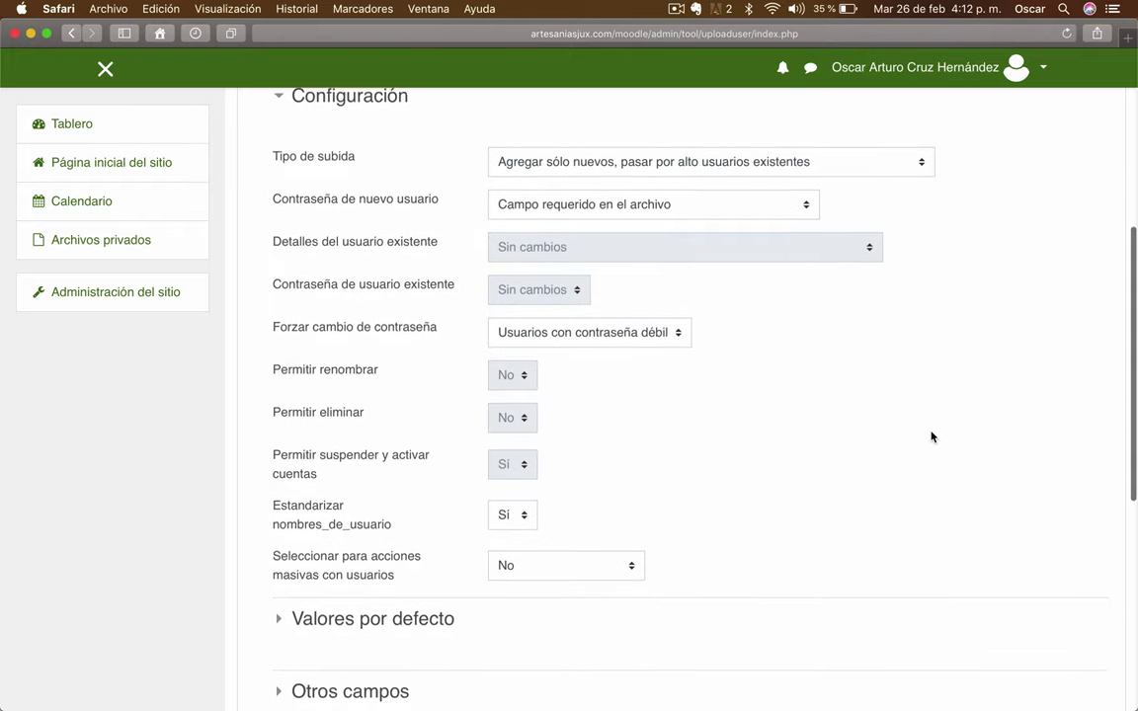
{"action": "scroll", "coordinate": [931, 436], "scroll_direction": "down", "scroll_amount": 2}
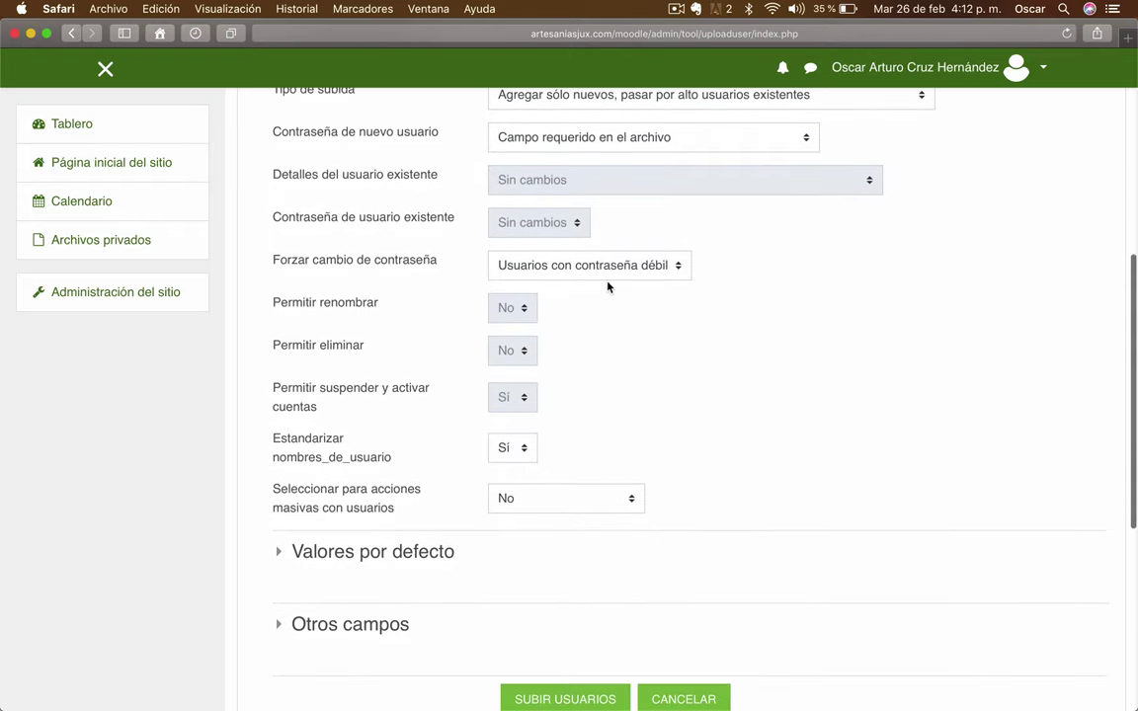
{"action": "left_click", "coordinate": [679, 267]}
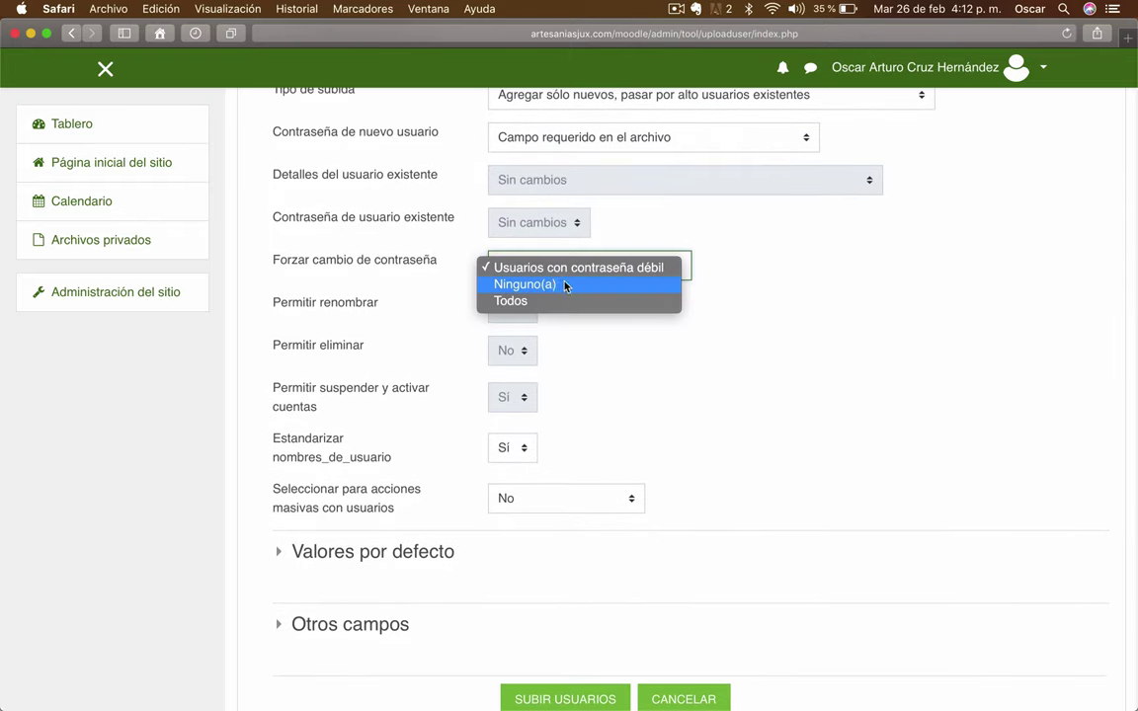
{"action": "left_click", "coordinate": [551, 285]}
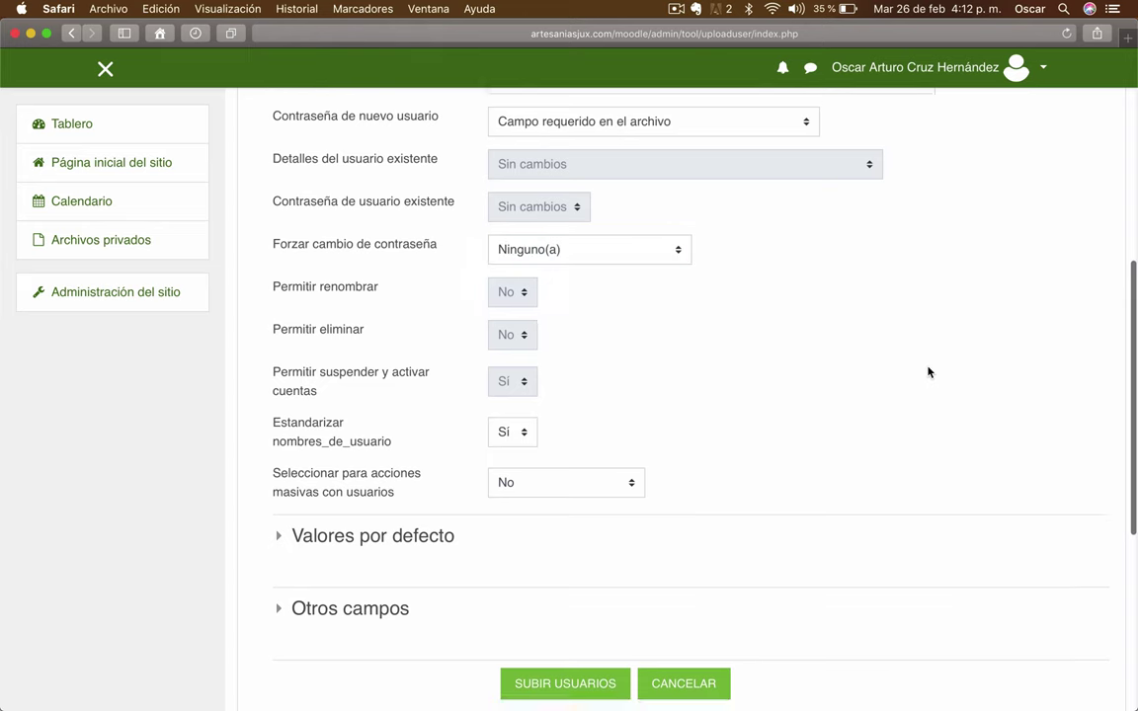
Step: Turn off username standardisation and expand the Valores por defecto and Otros campos sections
{"action": "scroll", "coordinate": [928, 372], "scroll_direction": "up", "scroll_amount": 3}
{"action": "scroll", "coordinate": [928, 371], "scroll_direction": "up", "scroll_amount": 1}
{"action": "scroll", "coordinate": [928, 371], "scroll_direction": "down", "scroll_amount": 5}
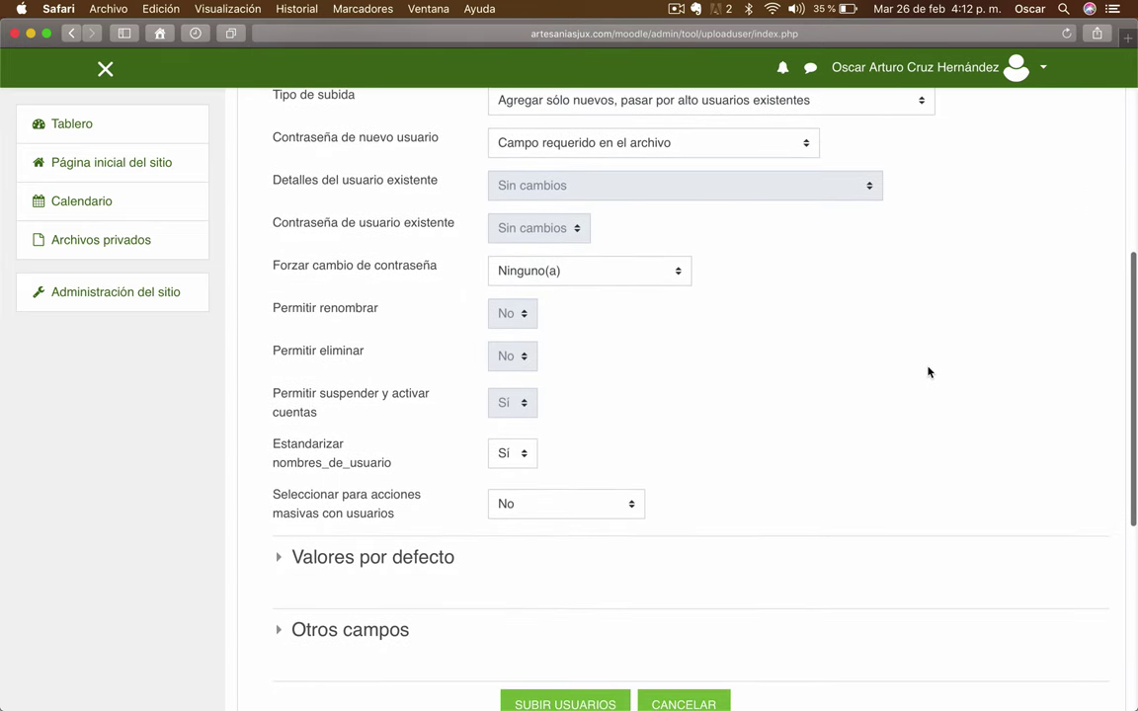
{"action": "scroll", "coordinate": [928, 371], "scroll_direction": "down", "scroll_amount": 3}
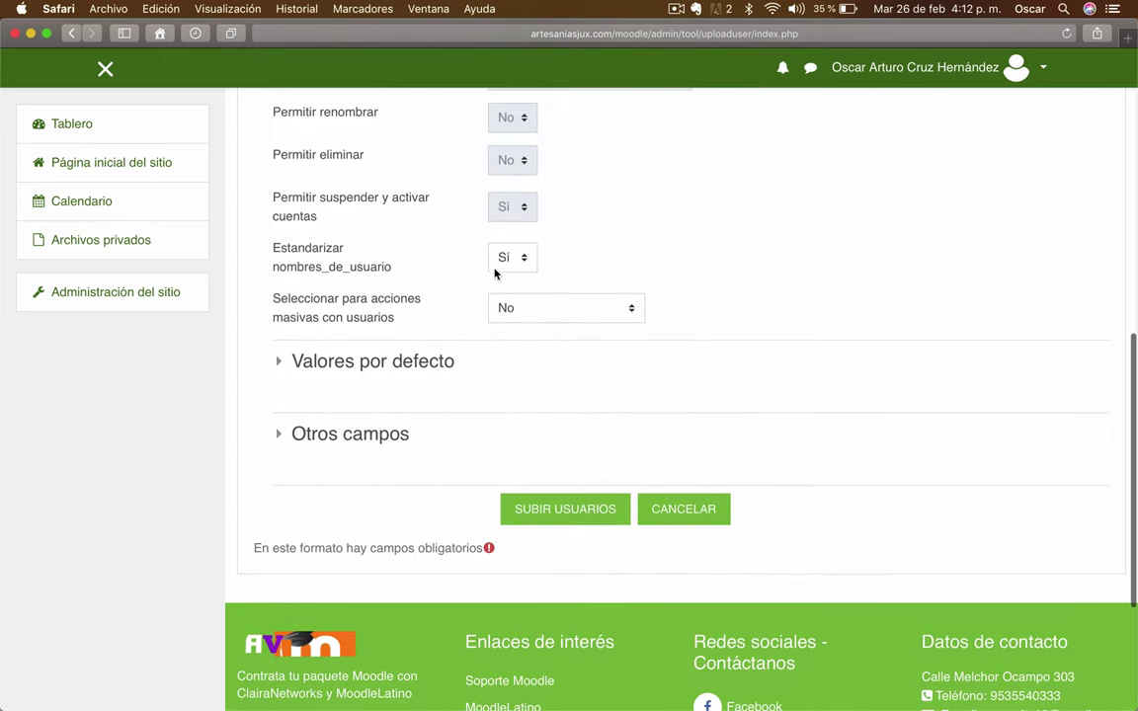
{"action": "left_click", "coordinate": [525, 259]}
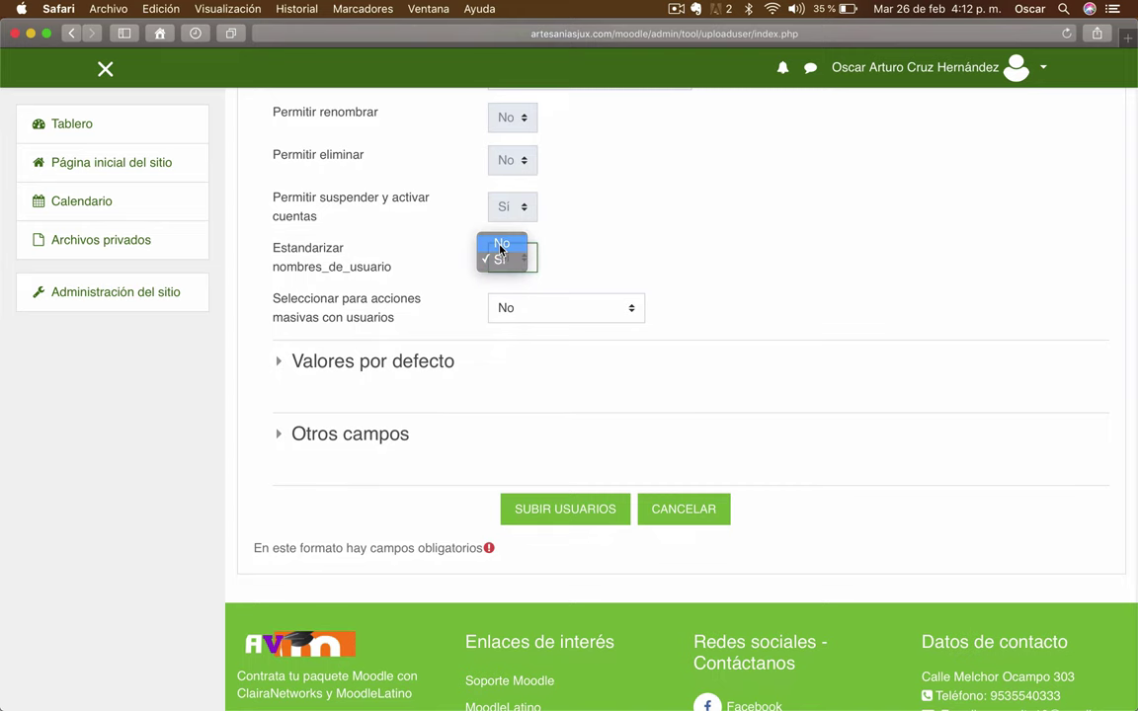
{"action": "left_click", "coordinate": [502, 243]}
{"action": "scroll", "coordinate": [708, 287], "scroll_direction": "down", "scroll_amount": 2}
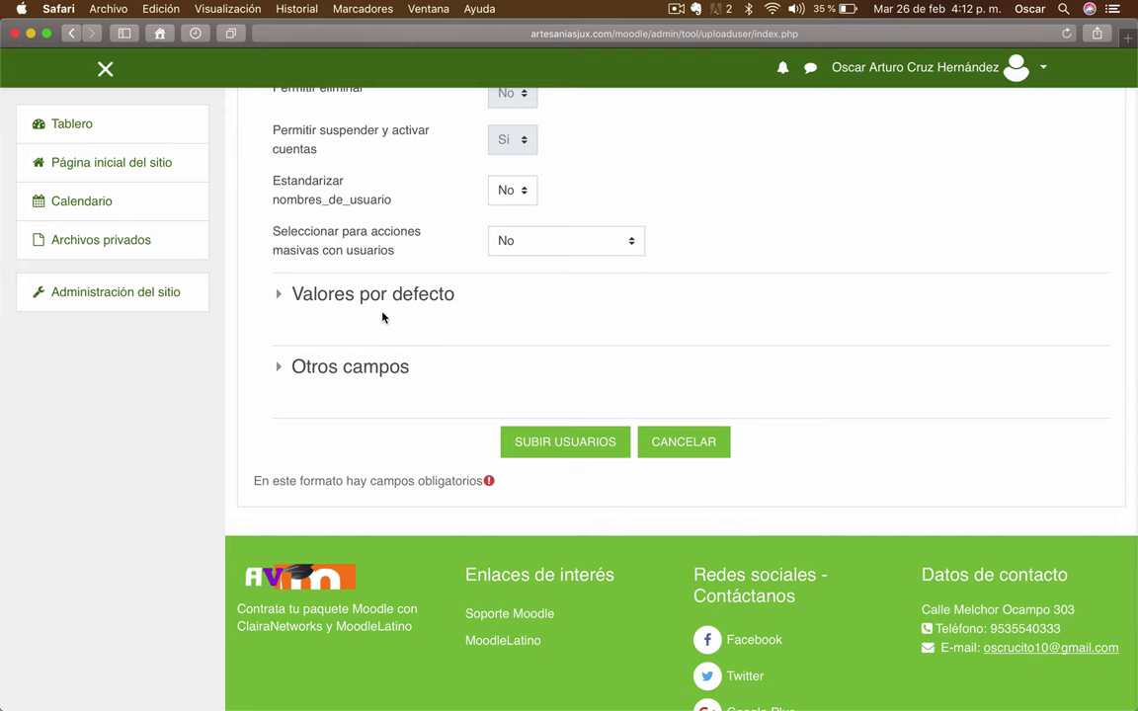
{"action": "left_click", "coordinate": [339, 298]}
{"action": "scroll", "coordinate": [717, 360], "scroll_direction": "down", "scroll_amount": 3}
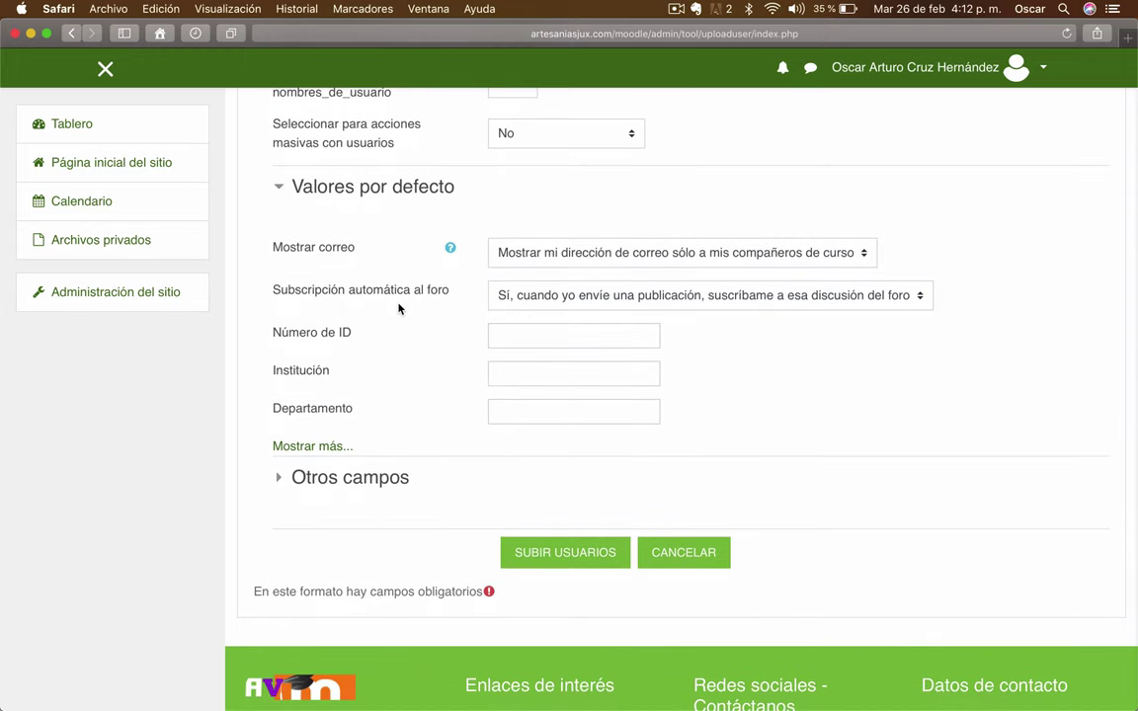
{"action": "scroll", "coordinate": [399, 308], "scroll_direction": "down", "scroll_amount": 1}
{"action": "left_click", "coordinate": [385, 445]}
{"action": "scroll", "coordinate": [385, 439], "scroll_direction": "down", "scroll_amount": 3}
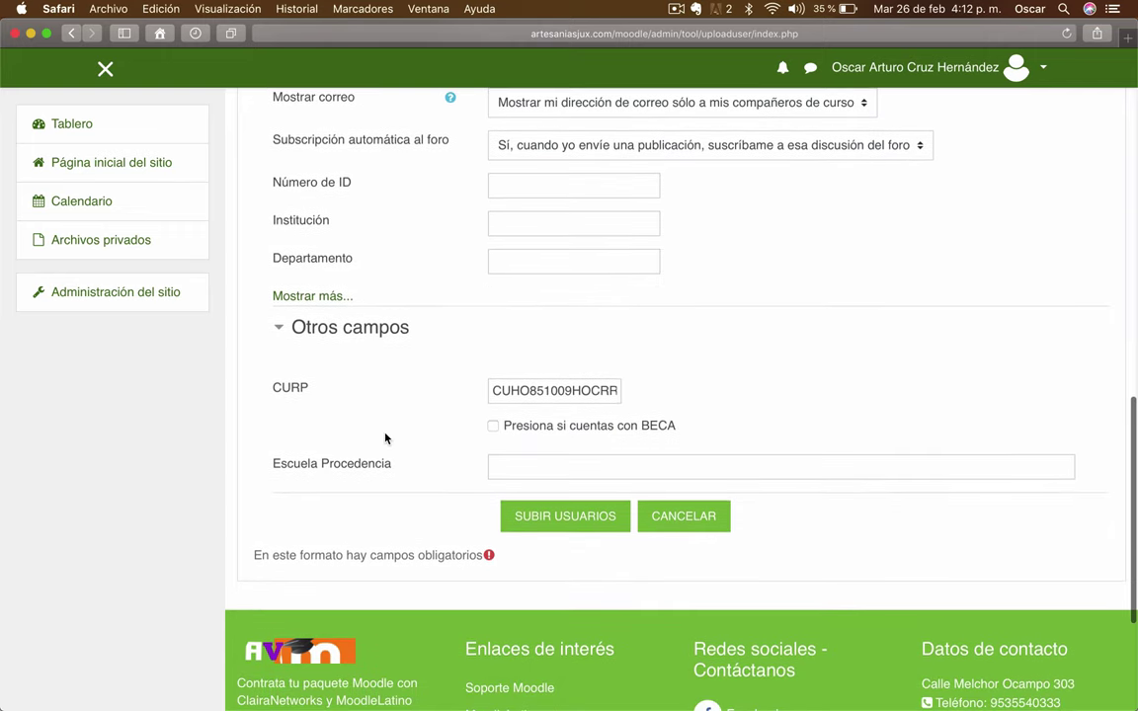
{"action": "scroll", "coordinate": [385, 438], "scroll_direction": "up", "scroll_amount": 1}
{"action": "scroll", "coordinate": [385, 439], "scroll_direction": "up", "scroll_amount": 1}
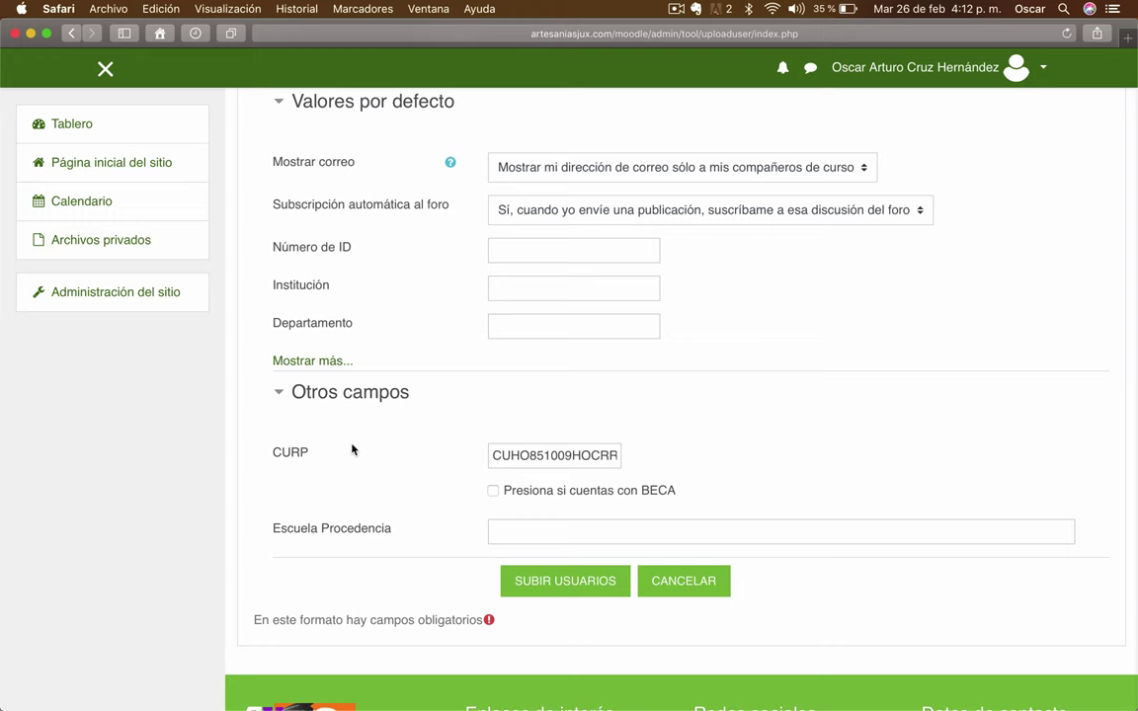
Step: Submit the upload, review the results showing two users created with 0 errors, and continue
{"action": "left_click", "coordinate": [553, 580]}
{"action": "scroll", "coordinate": [572, 325], "scroll_direction": "down", "scroll_amount": 5}
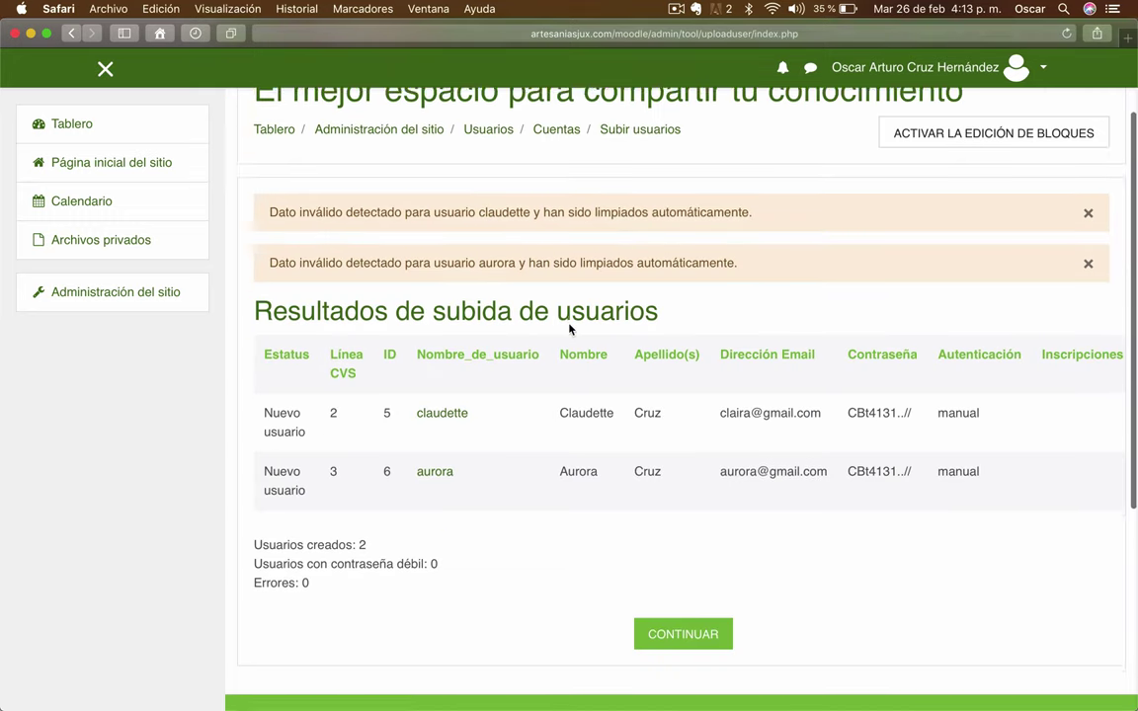
{"action": "scroll", "coordinate": [366, 343], "scroll_direction": "down", "scroll_amount": 2}
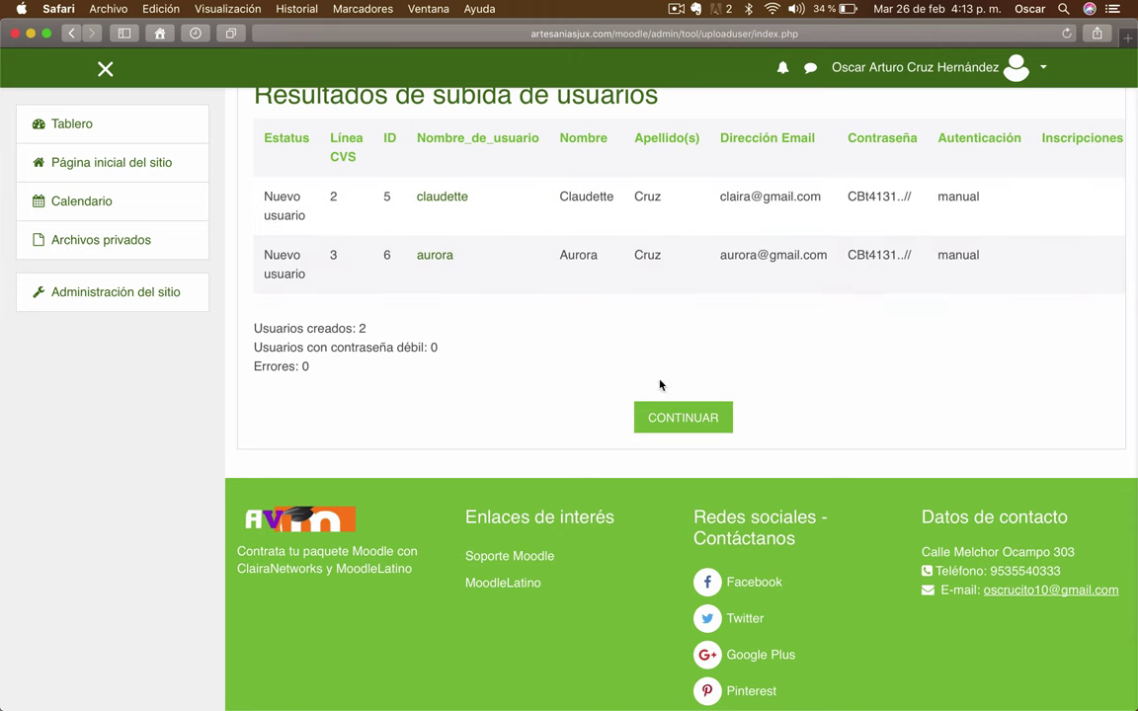
{"action": "left_click", "coordinate": [697, 420]}
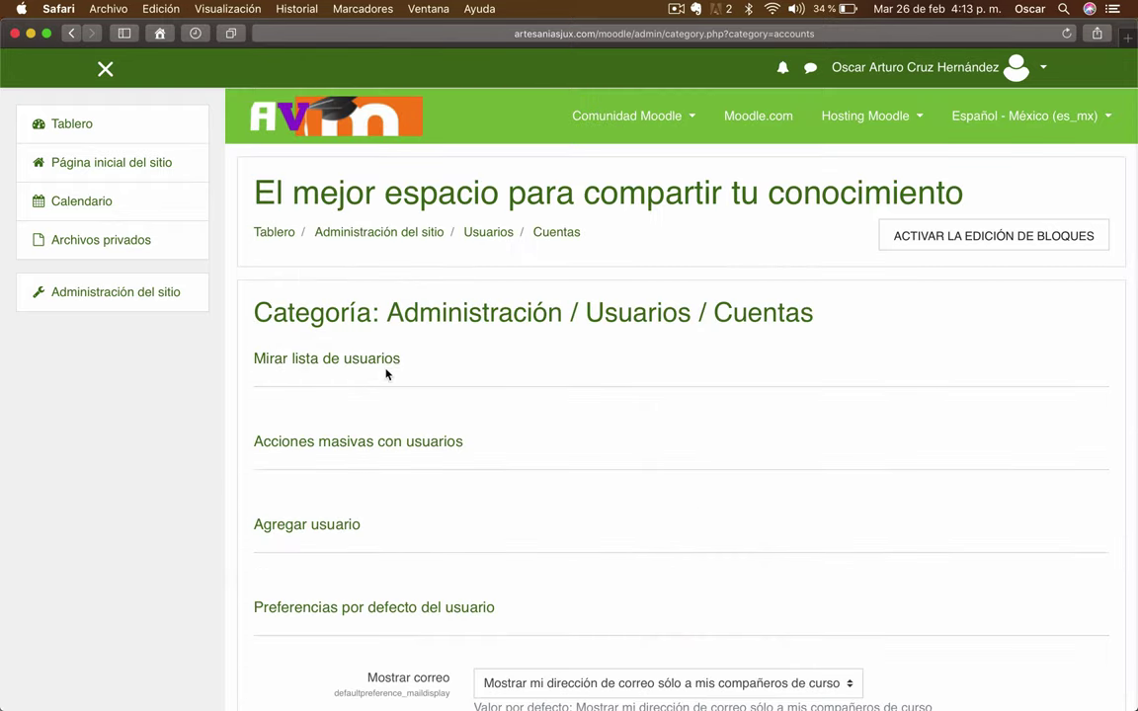
Step: Open the site user list and scroll through its 5 users
{"action": "left_click", "coordinate": [336, 358]}
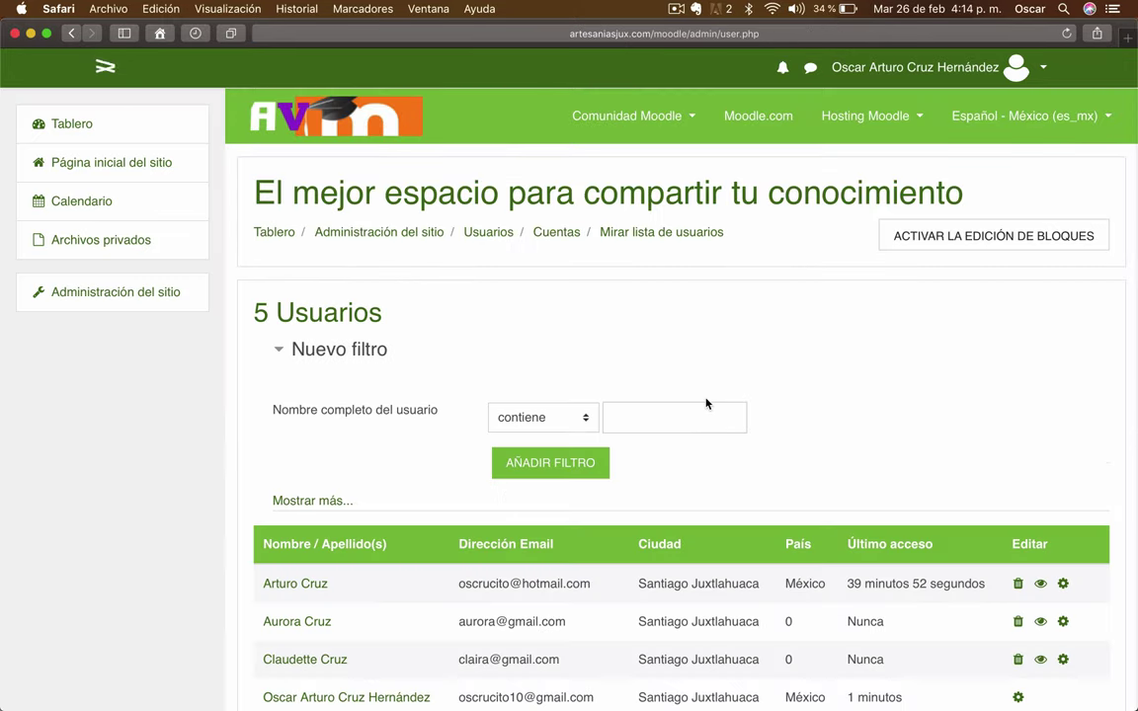
{"action": "scroll", "coordinate": [706, 403], "scroll_direction": "down", "scroll_amount": 5}
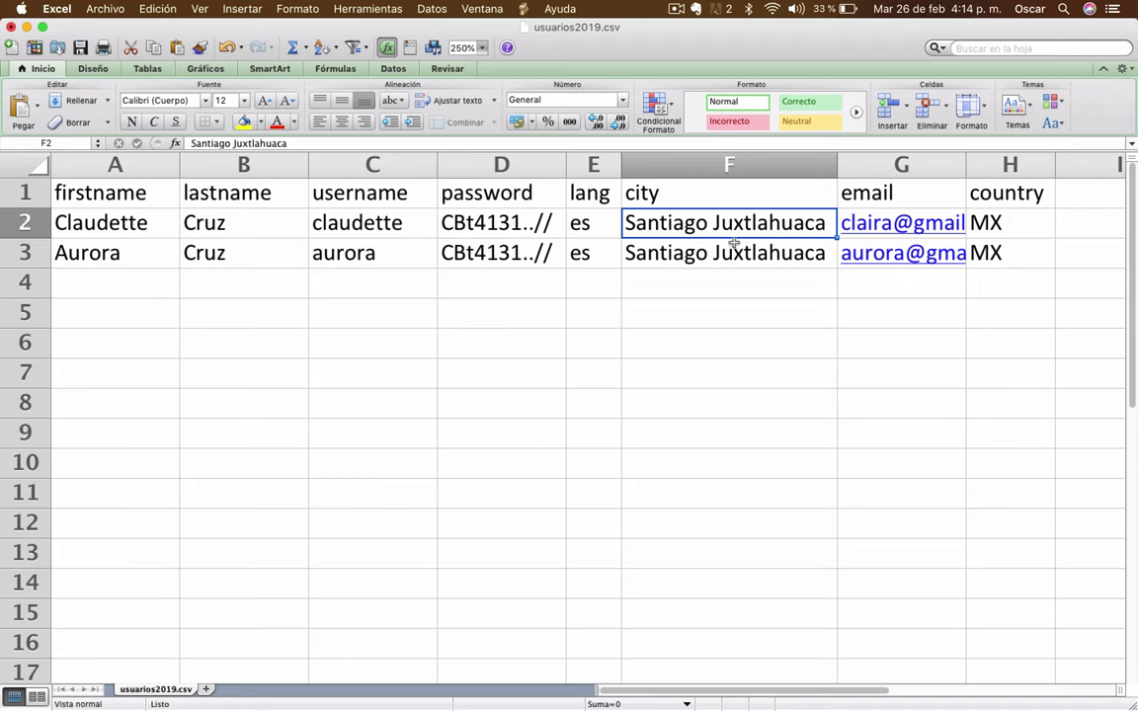
Step: Enter the new user's names and username in row 4, copy the password from D3, add es
{"action": "left_click", "coordinate": [128, 287]}
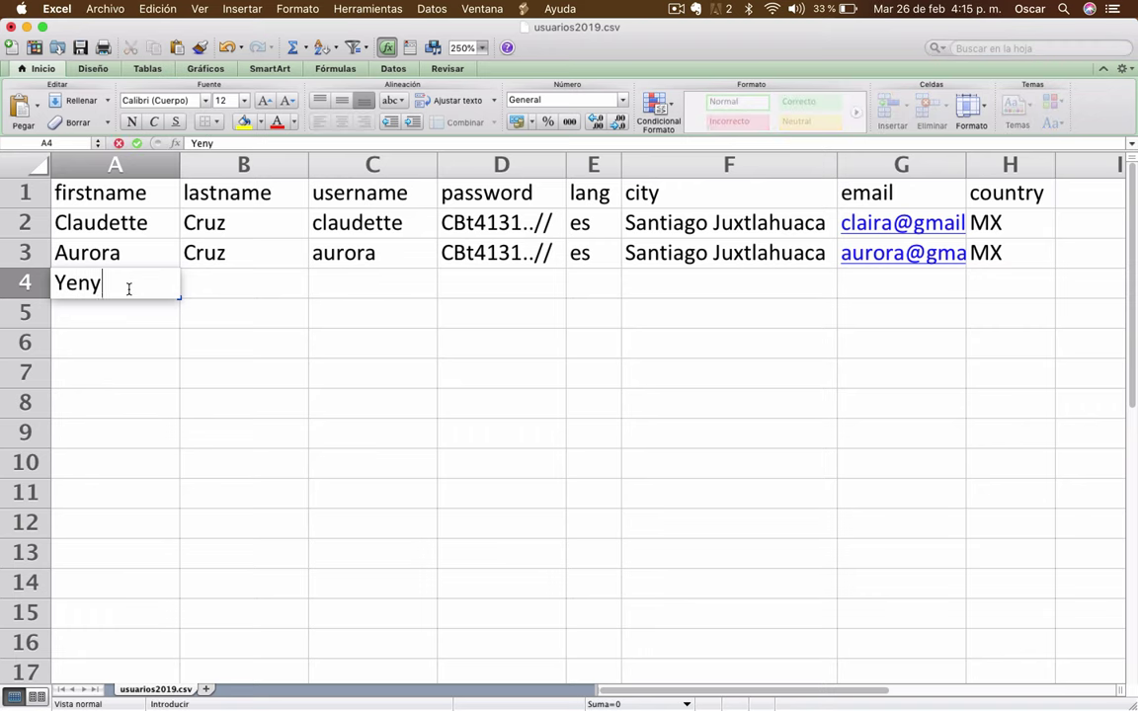
{"action": "key", "text": "Tab"}
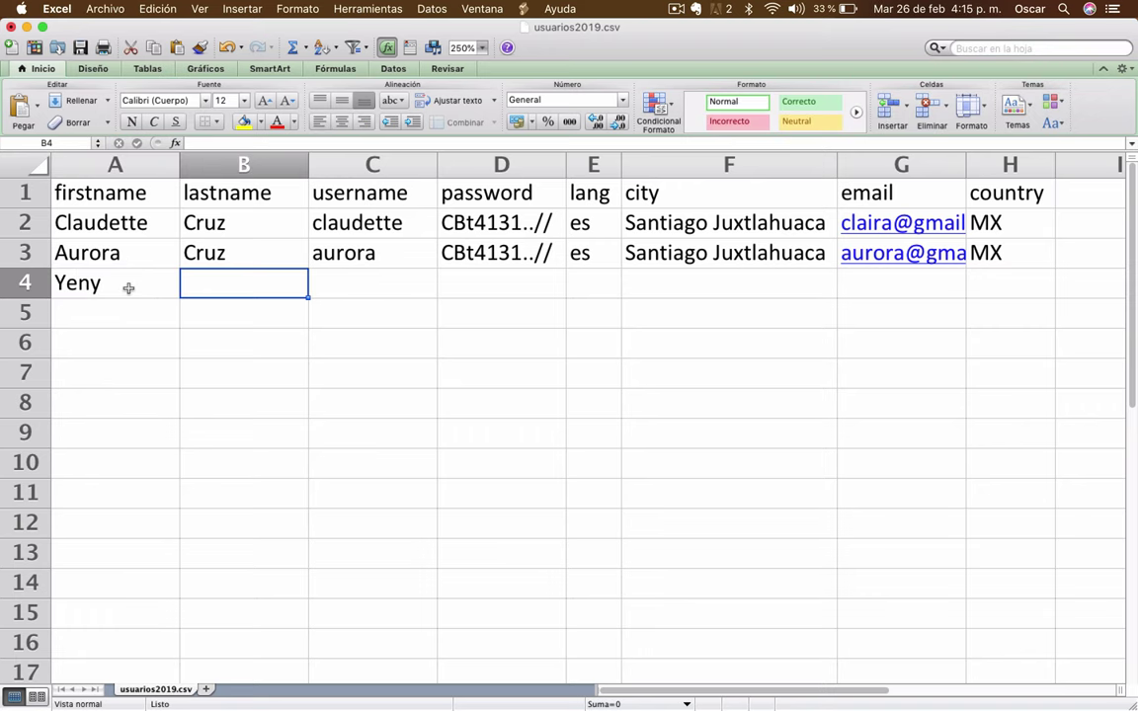
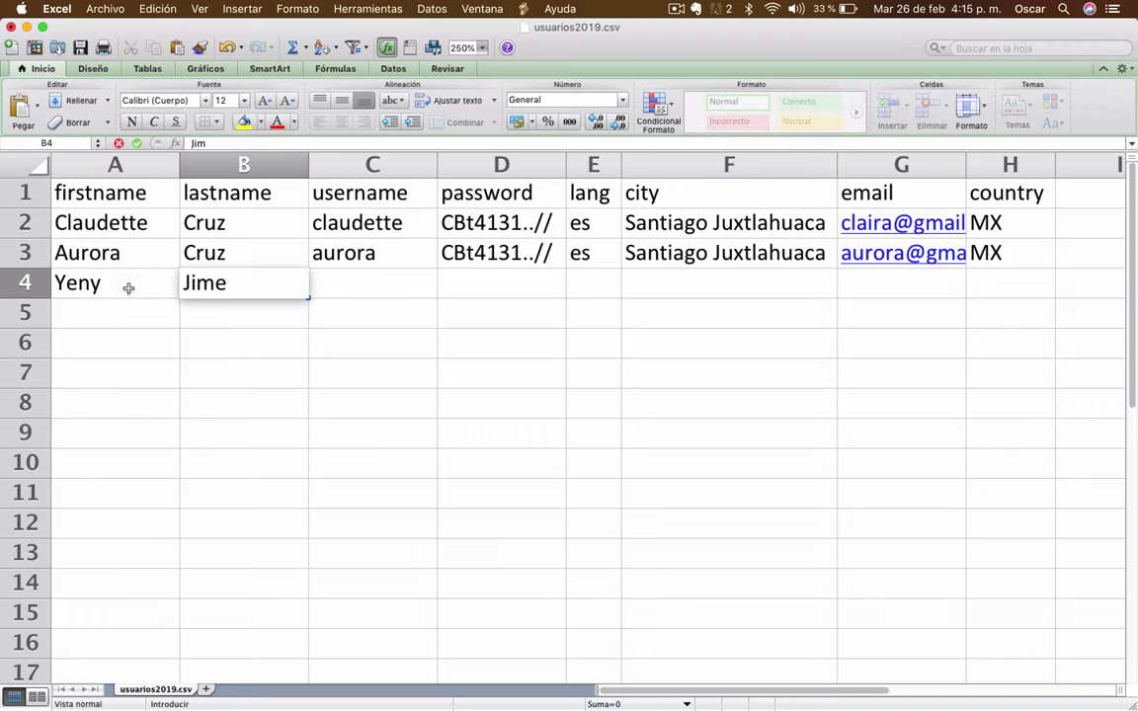
{"action": "key", "text": "Tab"}
{"action": "type", "text": "yeny"}
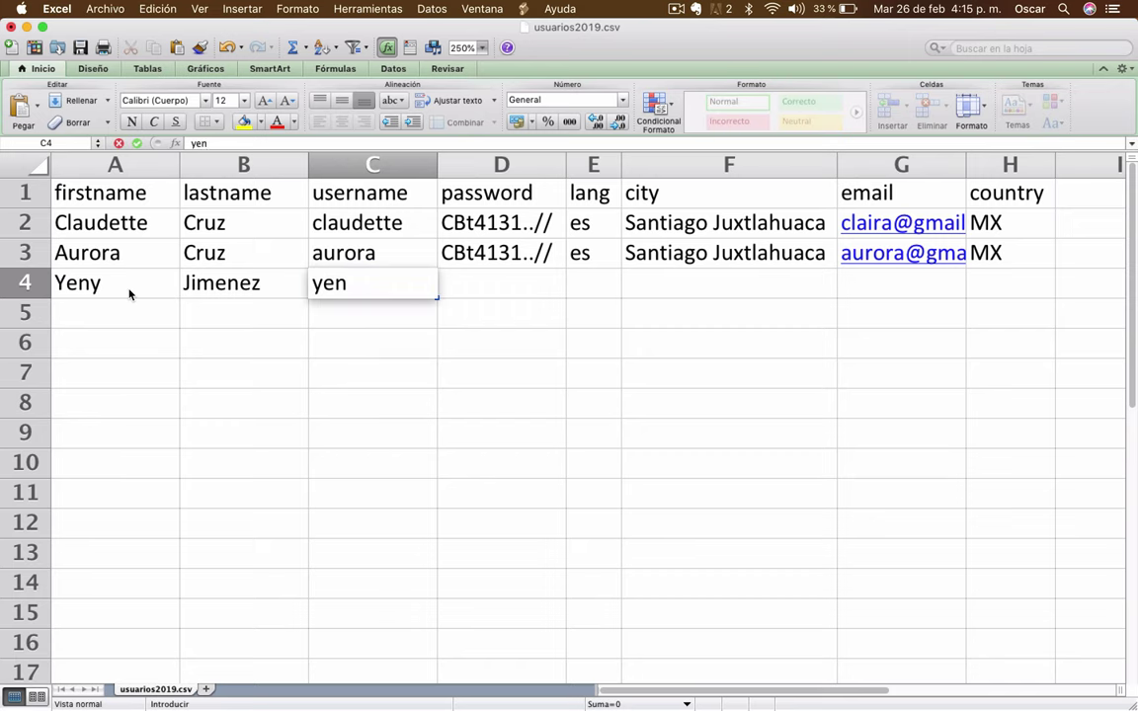
{"action": "key", "text": "Tab"}
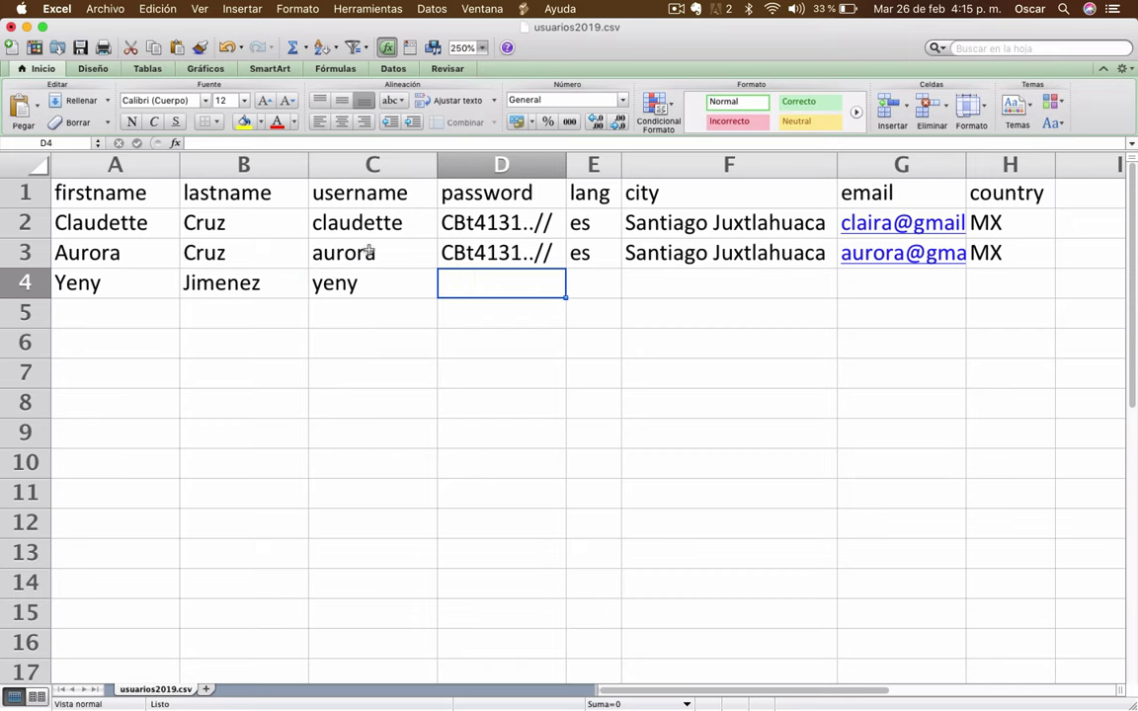
{"action": "left_click", "coordinate": [435, 254]}
{"action": "key", "text": "super+c"}
{"action": "key", "text": "Down"}
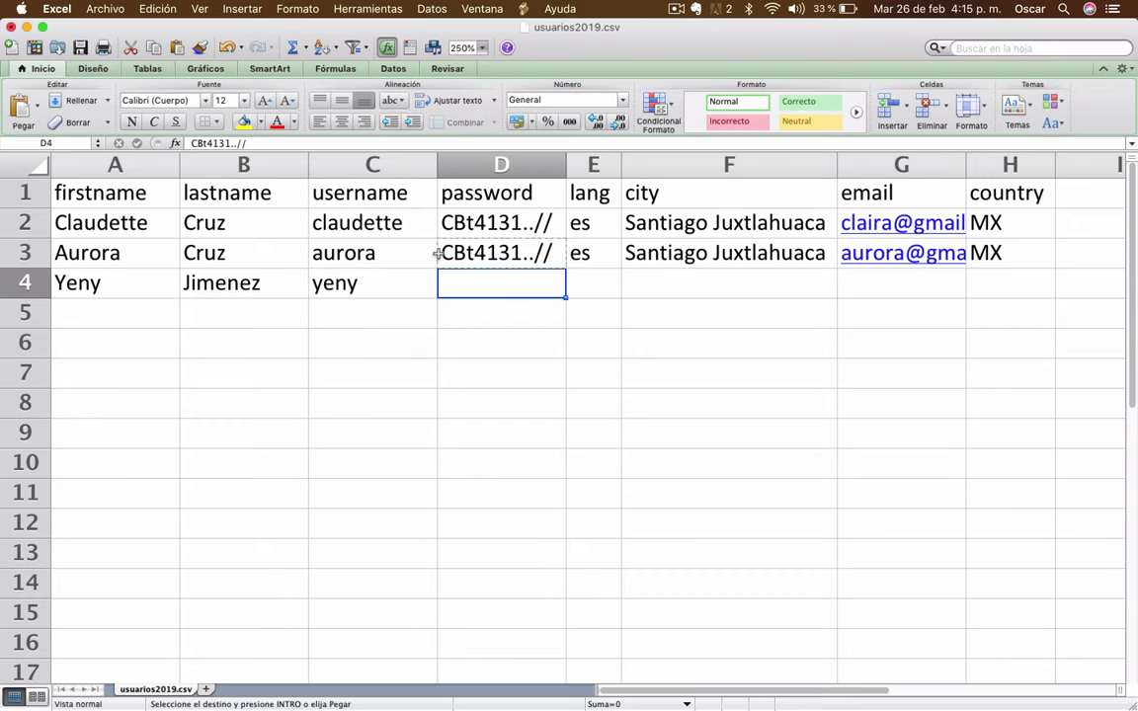
{"action": "key", "text": "super+v"}
{"action": "key", "text": "Tab"}
{"action": "type", "text": "es"}
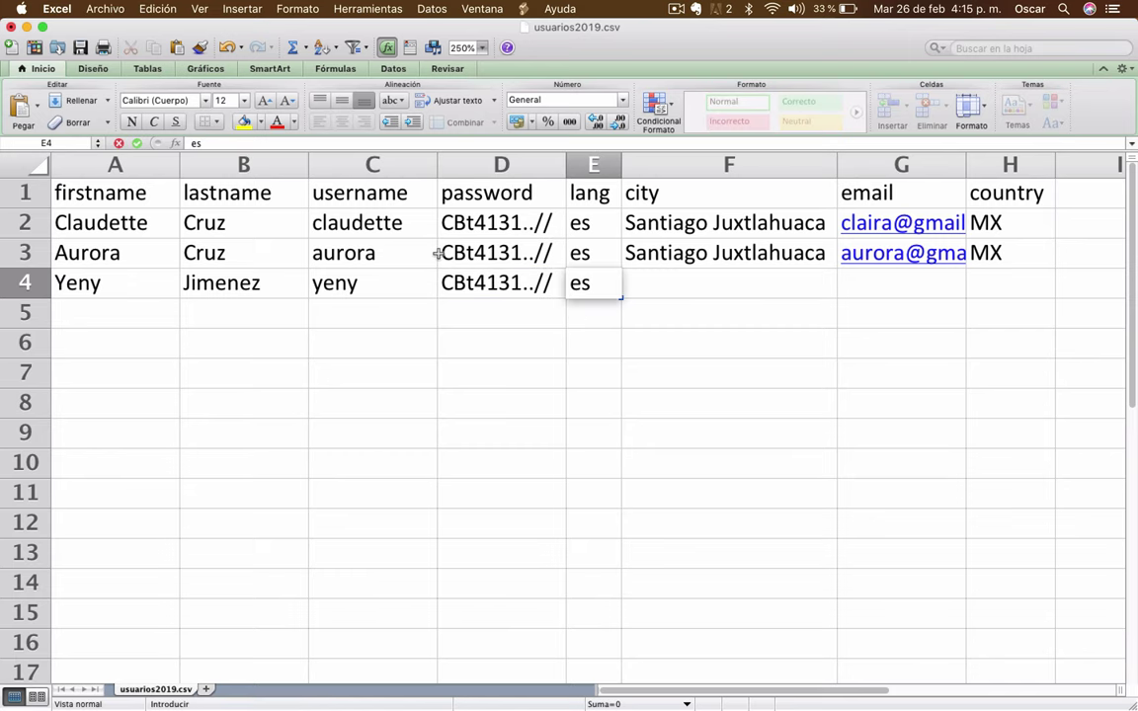
Step: Copy city Santiago Juxtlahuaca into F4 and add the user's e-mail and country MX
{"action": "left_click", "coordinate": [650, 279]}
{"action": "key", "text": "Up"}
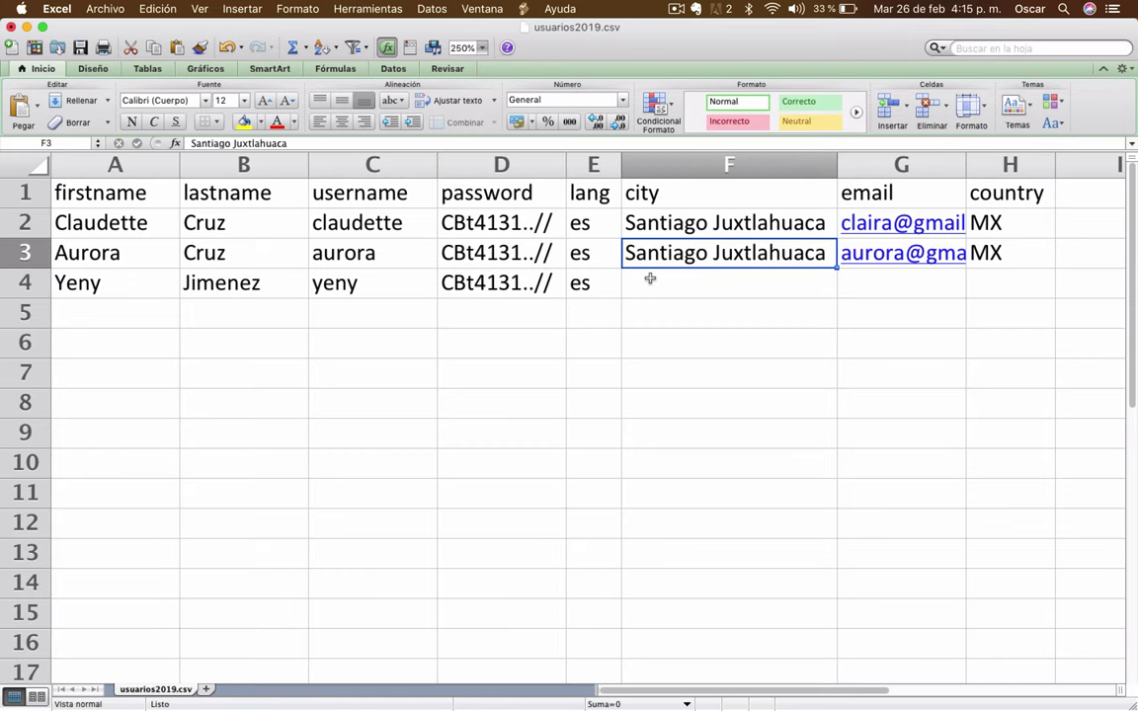
{"action": "key", "text": "super+c"}
{"action": "key", "text": "Down"}
{"action": "key", "text": "super+v"}
{"action": "left_click", "coordinate": [878, 284]}
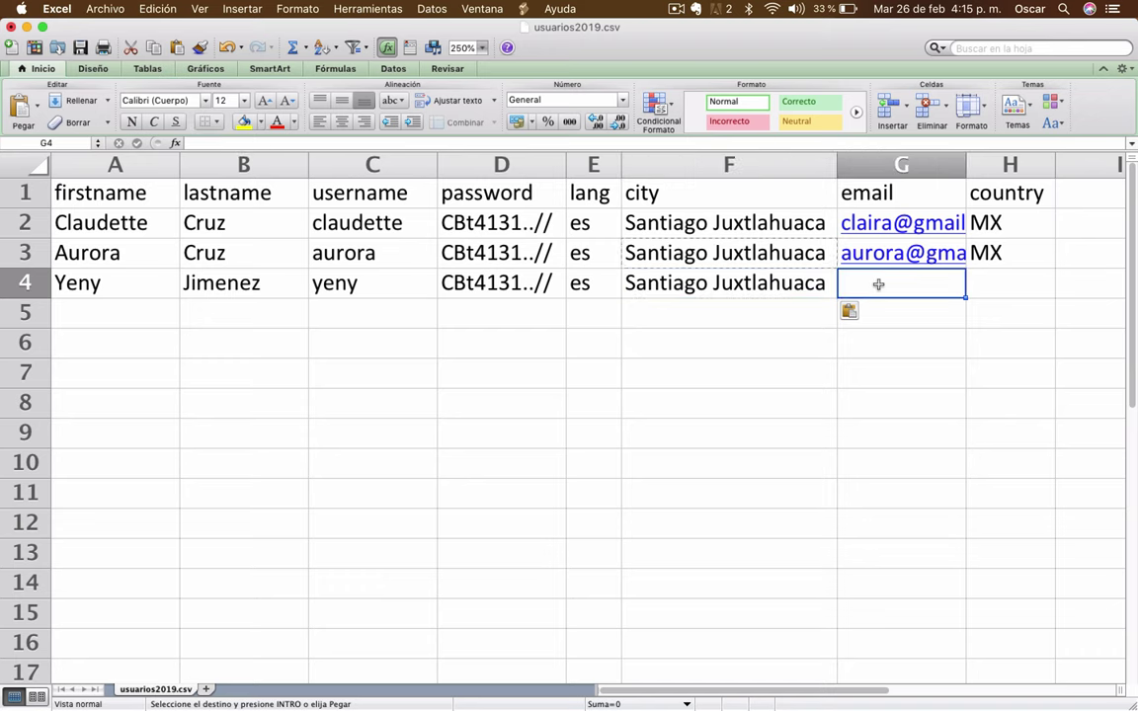
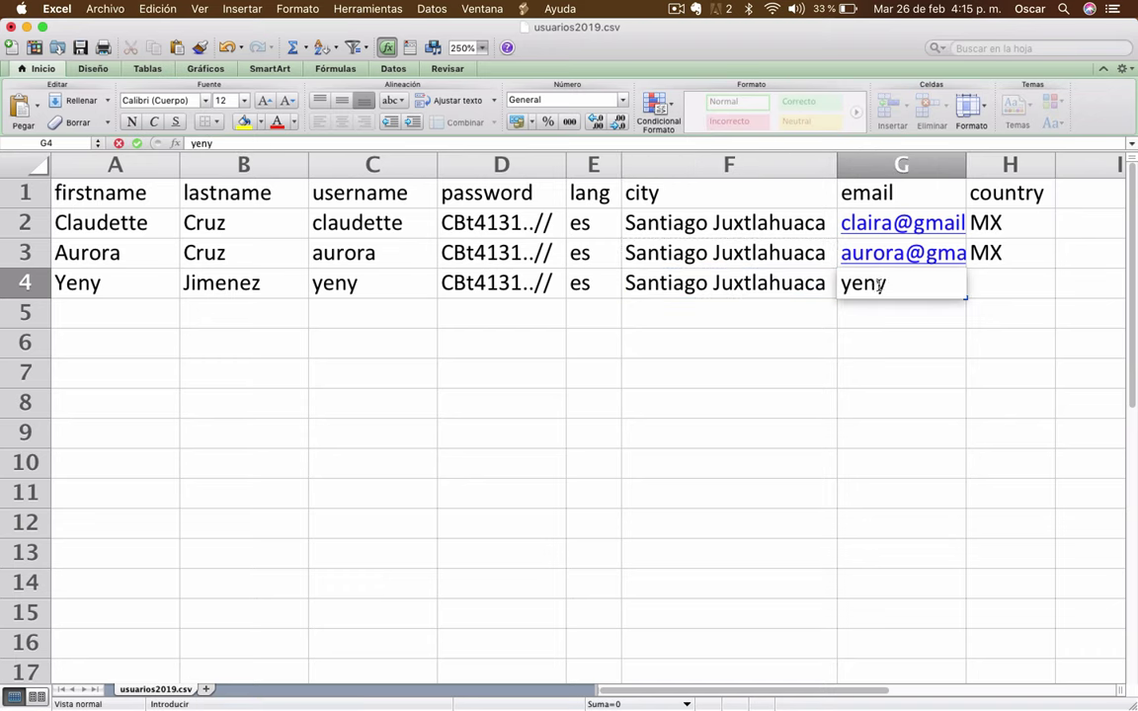
{"action": "key", "text": "Tab"}
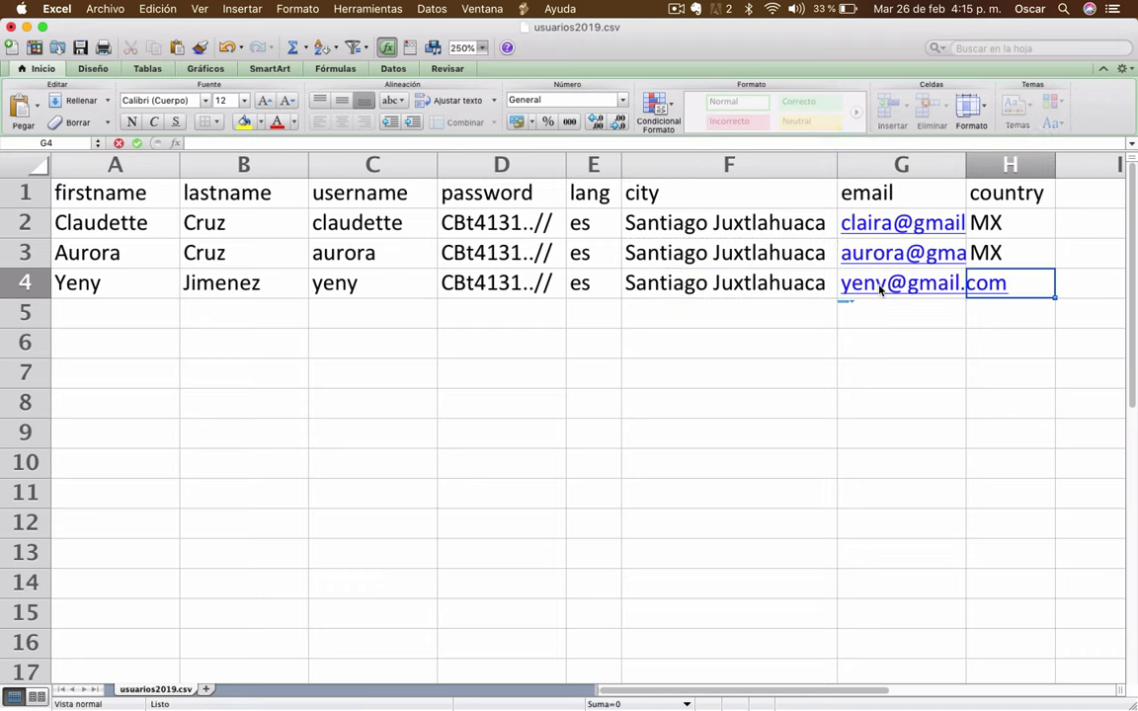
{"action": "type", "text": "MX"}
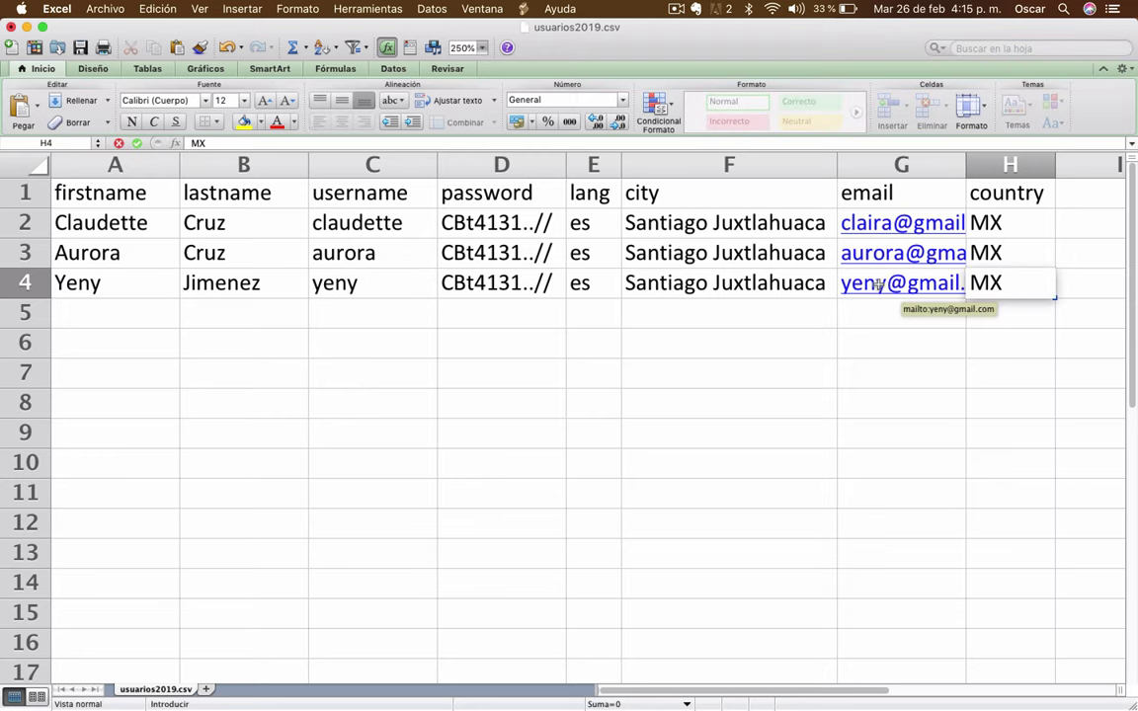
{"action": "key", "text": "Tab"}
{"action": "key", "text": "Up"}
Step: Review the user rows and resave usuarios2019.csv, keeping the CSV format
{"action": "scroll", "coordinate": [573, 288], "scroll_direction": "left", "scroll_amount": 1}
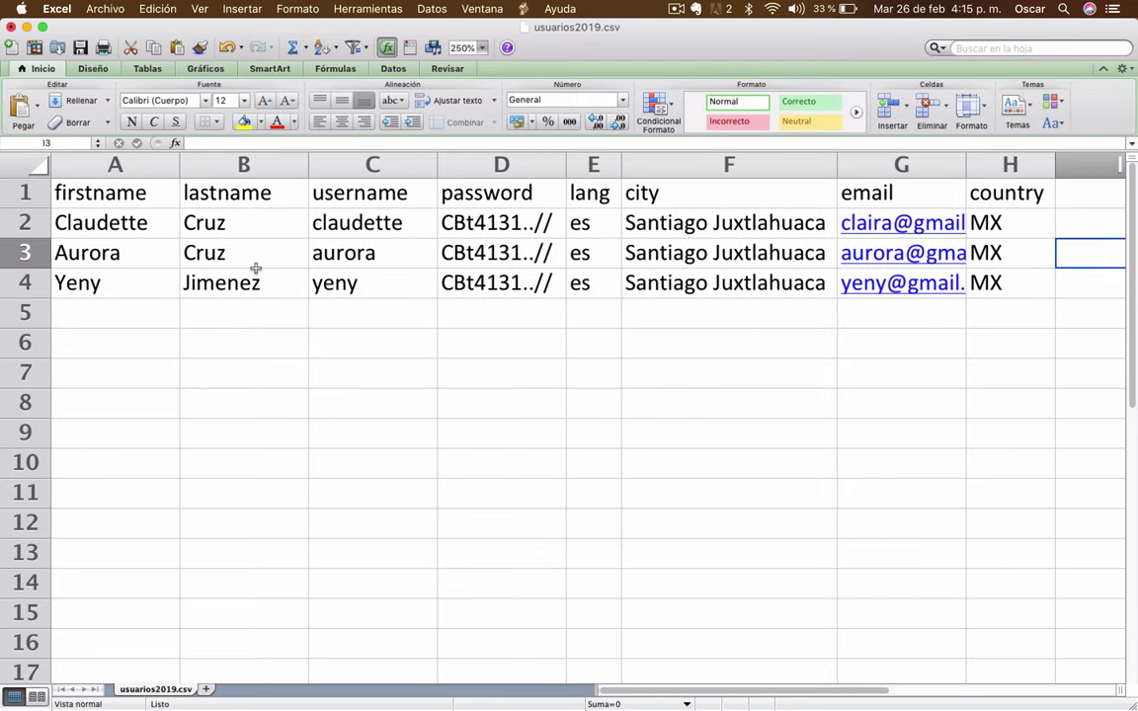
{"action": "scroll", "coordinate": [497, 218], "scroll_direction": "right", "scroll_amount": 2}
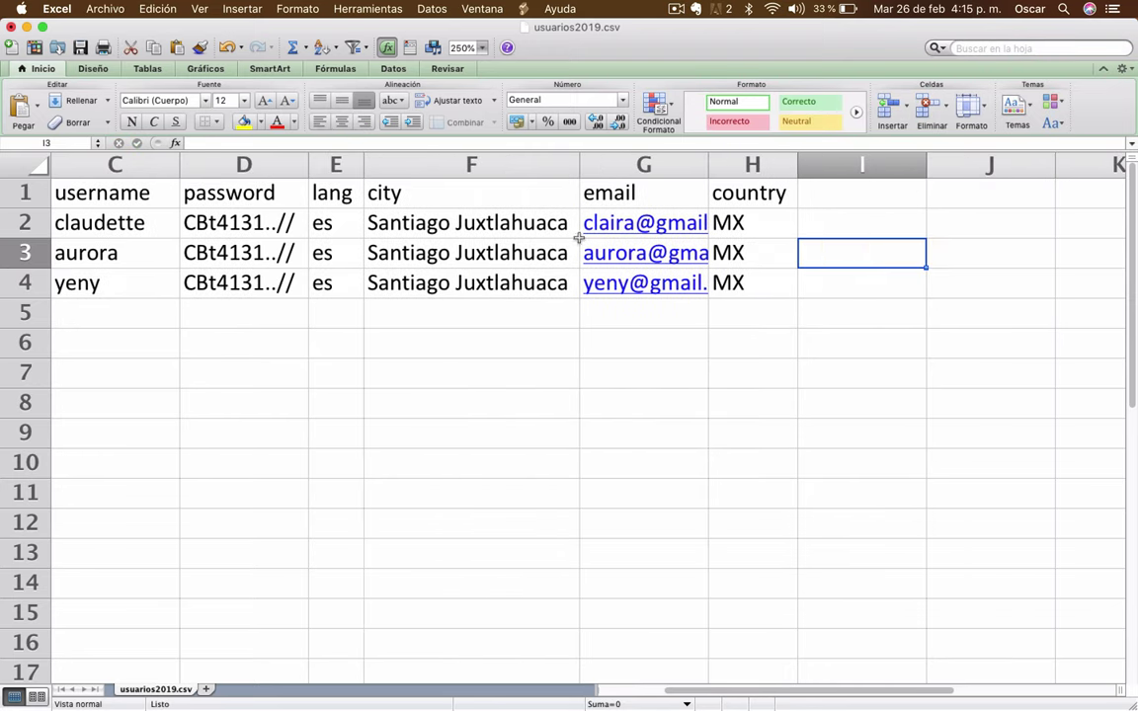
{"action": "scroll", "coordinate": [317, 211], "scroll_direction": "left", "scroll_amount": 2}
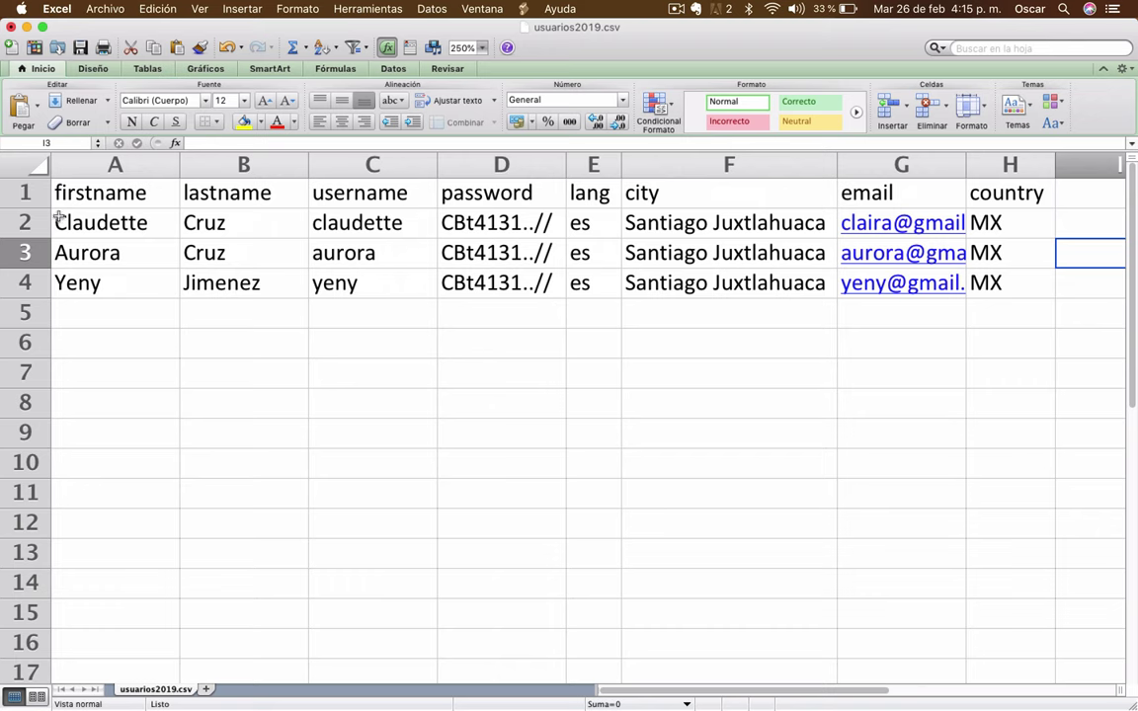
{"action": "left_click", "coordinate": [27, 221]}
{"action": "left_click_drag", "start_coordinate": [27, 221], "coordinate": [25, 253]}
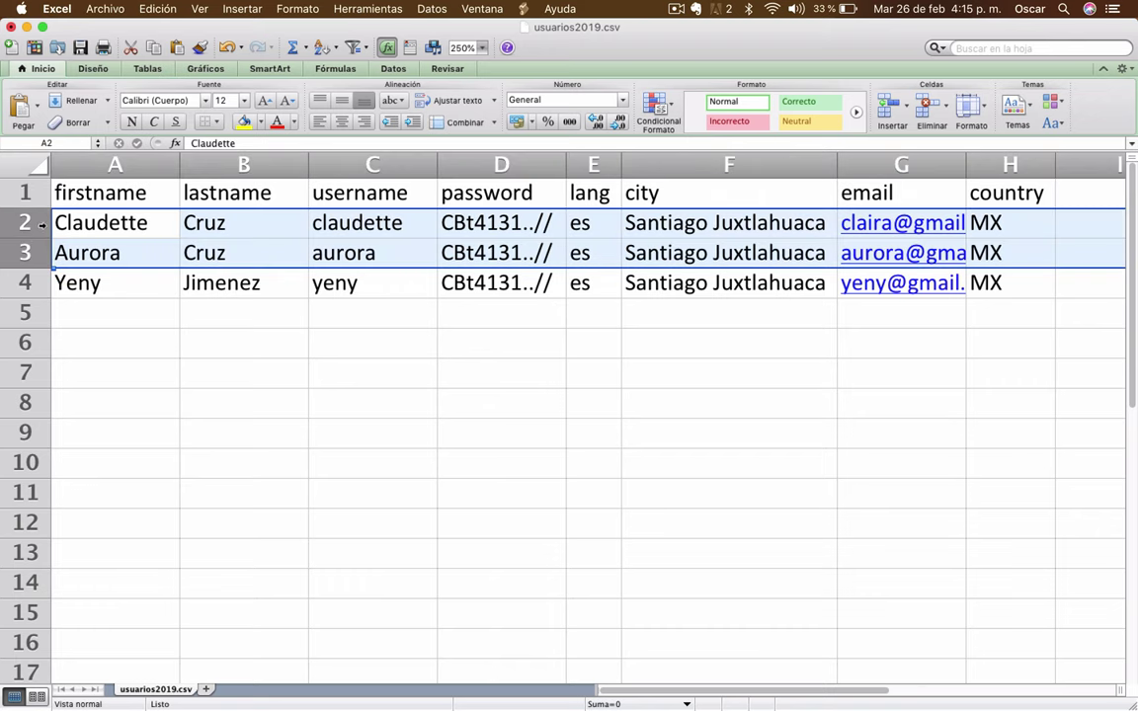
{"action": "left_click", "coordinate": [31, 283]}
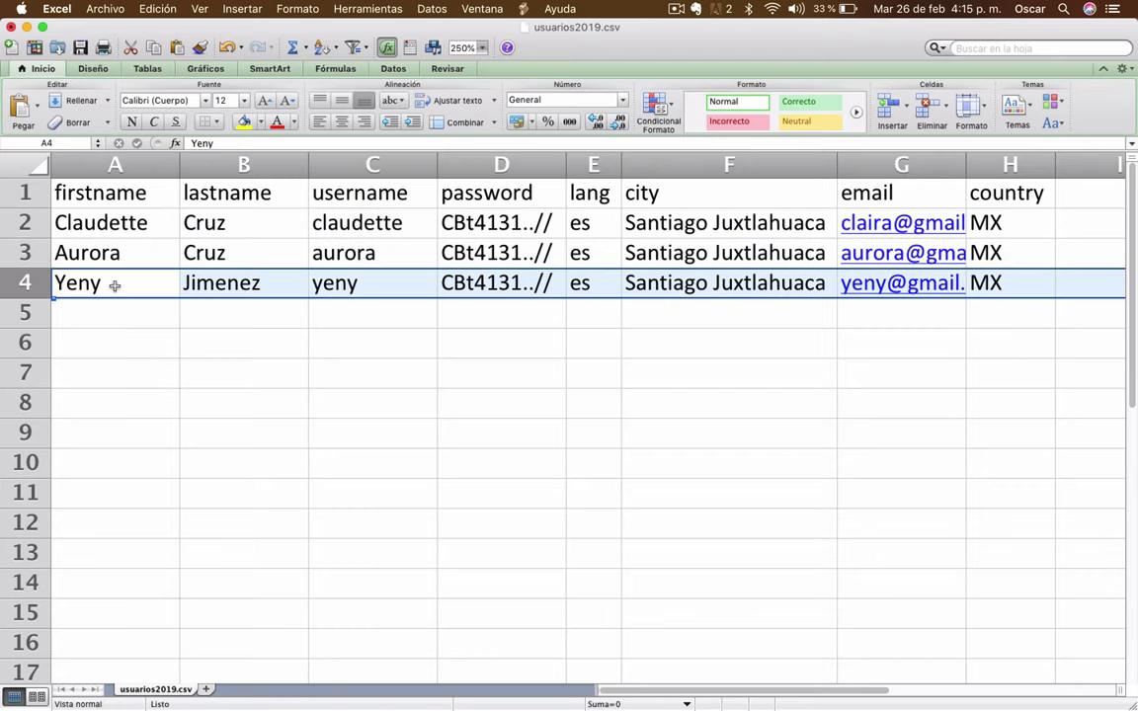
{"action": "left_click", "coordinate": [186, 286]}
{"action": "key", "text": "super+s"}
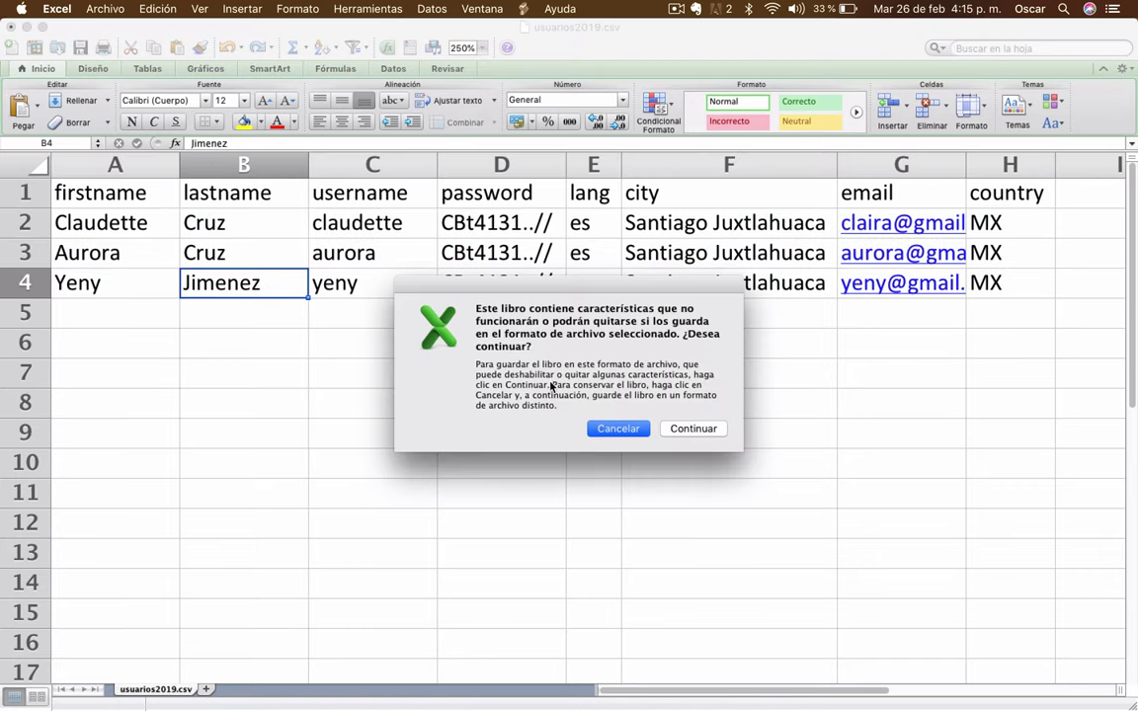
{"action": "left_click", "coordinate": [678, 429]}
Step: Return to the Moodle user list and scroll through its 5 users
{"action": "key", "text": "ctrl+Up"}
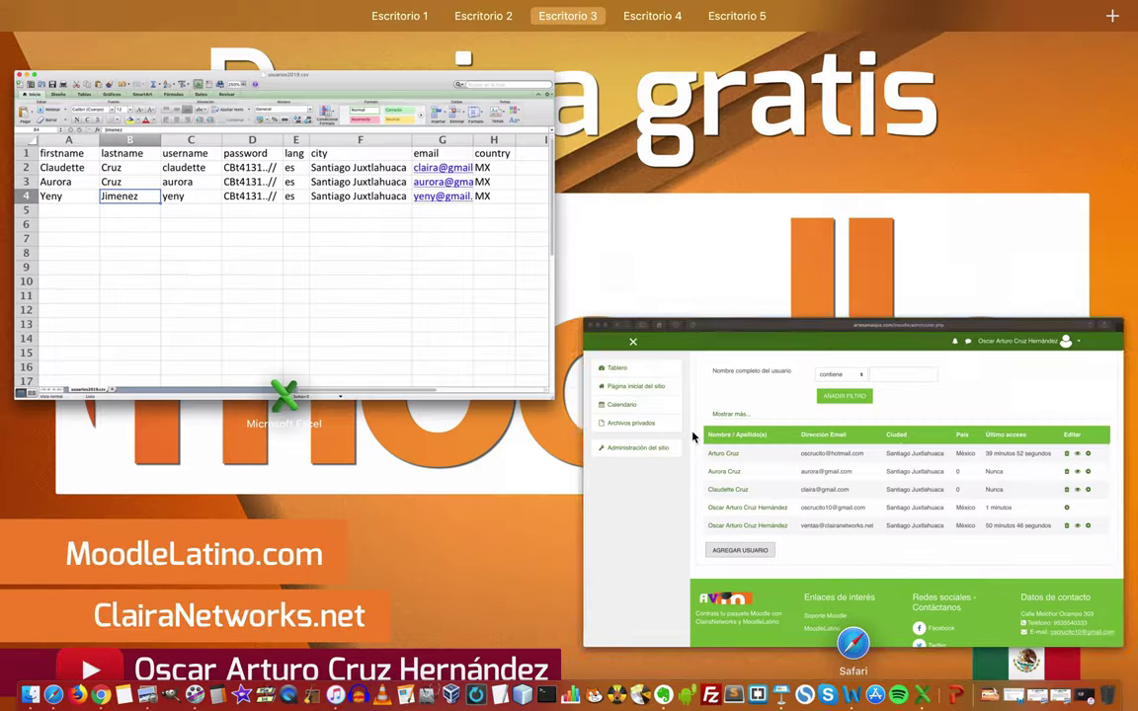
{"action": "left_click", "coordinate": [901, 450]}
{"action": "scroll", "coordinate": [519, 546], "scroll_direction": "up", "scroll_amount": 1}
{"action": "scroll", "coordinate": [519, 547], "scroll_direction": "down", "scroll_amount": 2}
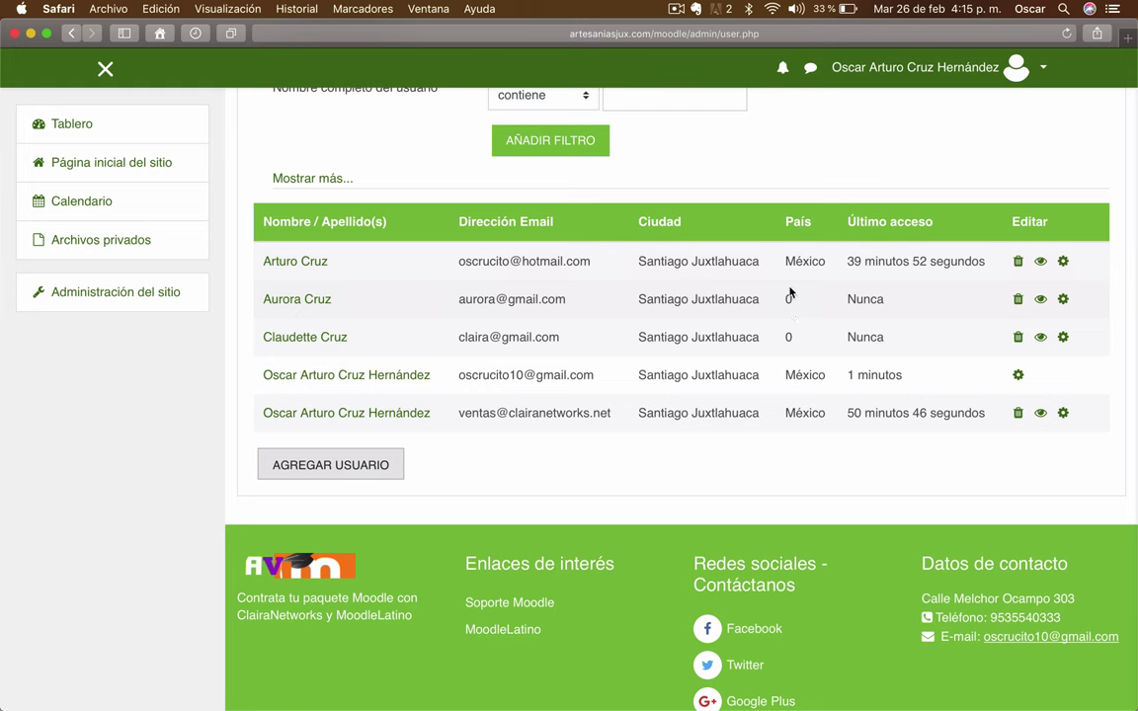
{"action": "scroll", "coordinate": [507, 472], "scroll_direction": "up", "scroll_amount": 5}
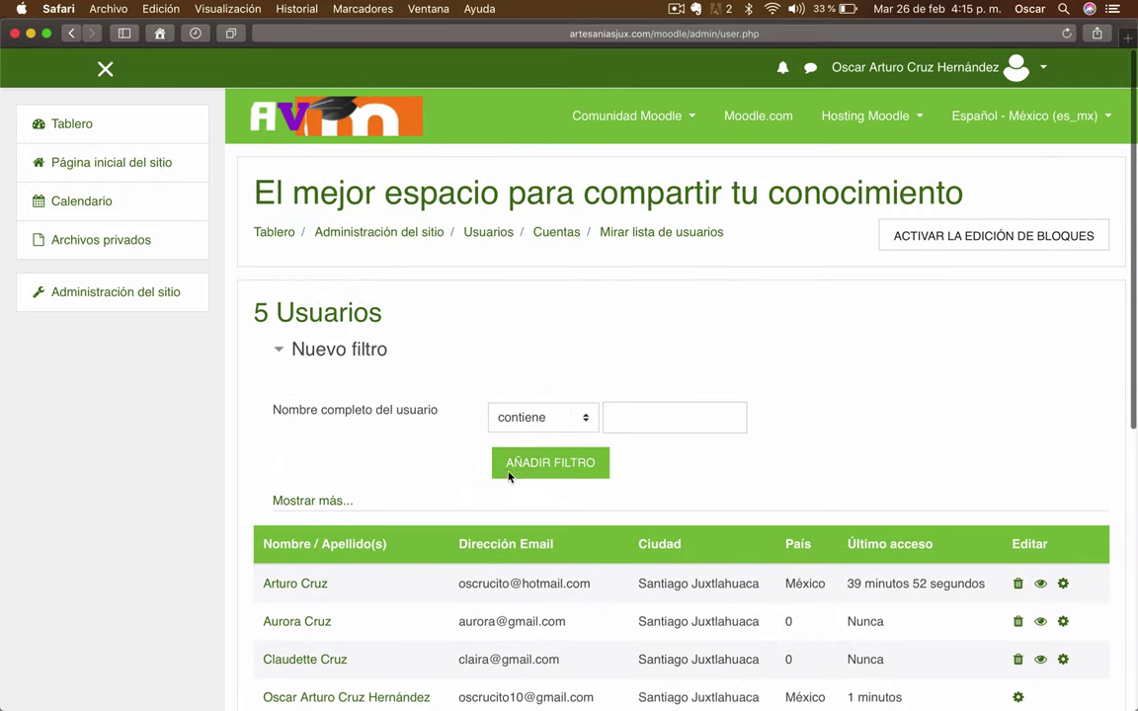
Step: Go to Administración del sitio > Usuarios > Cuentas > Subir usuarios
{"action": "left_click", "coordinate": [117, 295]}
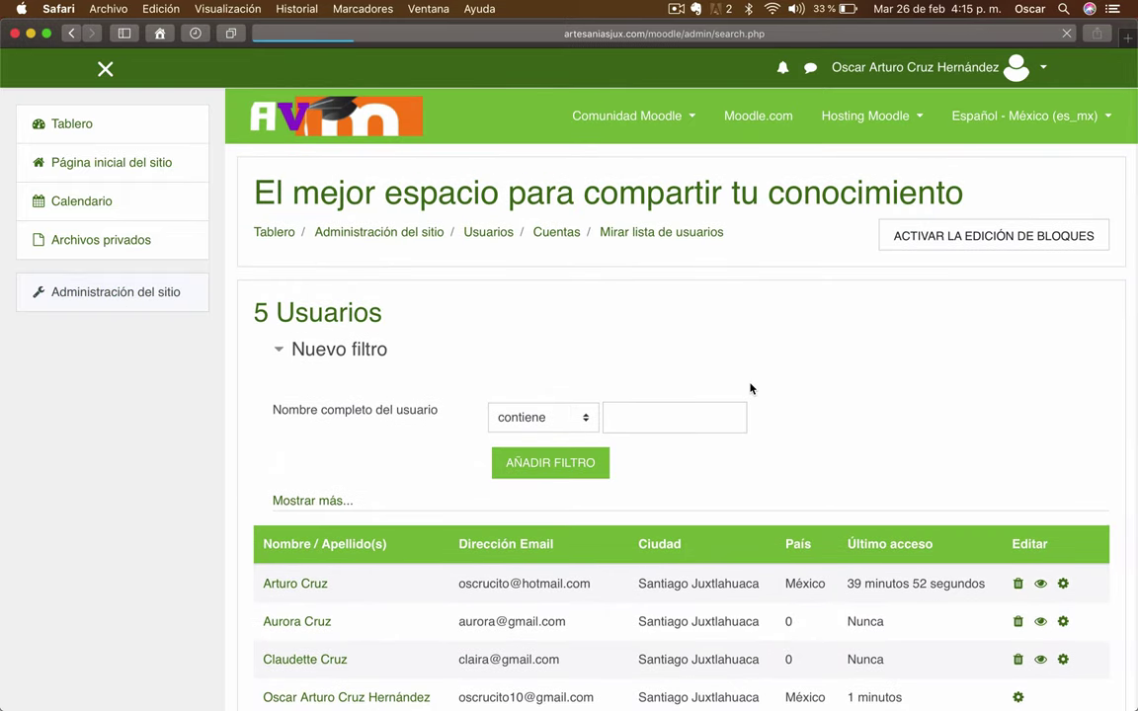
{"action": "scroll", "coordinate": [750, 388], "scroll_direction": "down", "scroll_amount": 3}
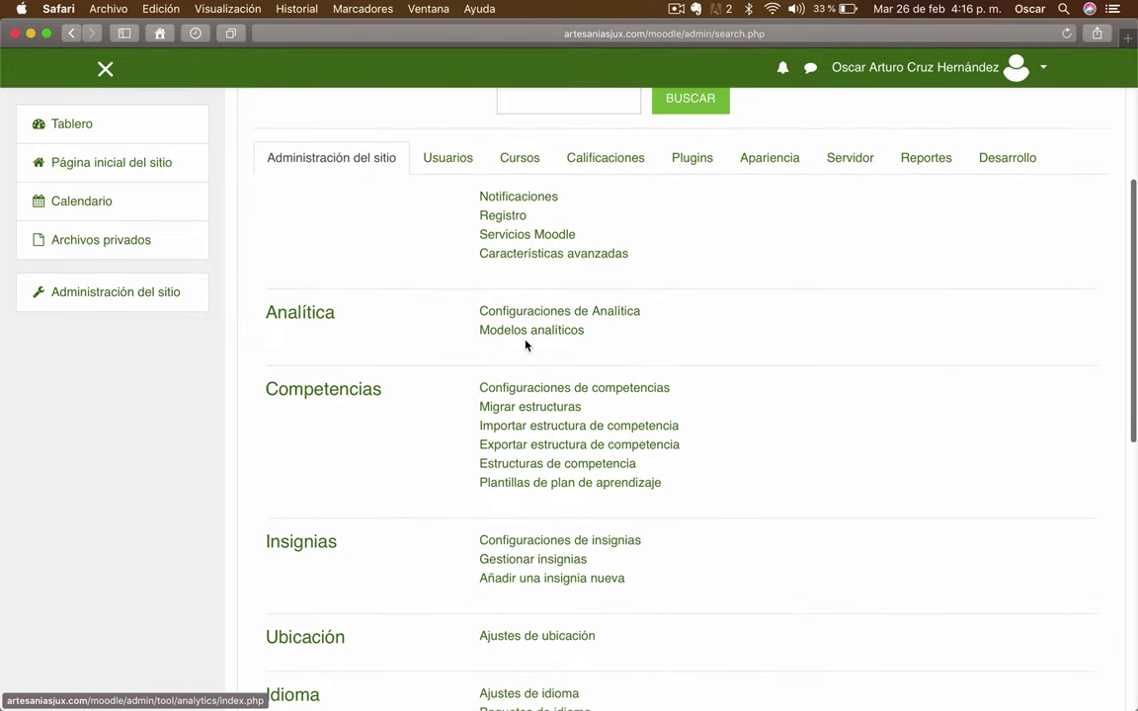
{"action": "left_click", "coordinate": [454, 166]}
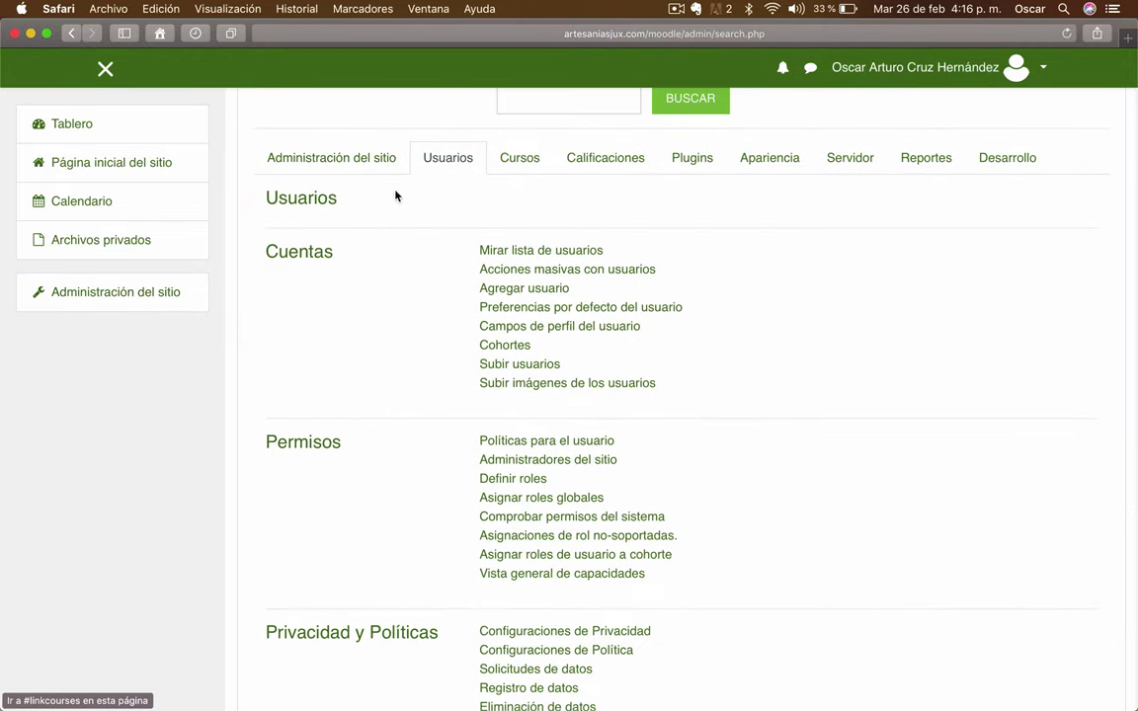
{"action": "left_click", "coordinate": [510, 363]}
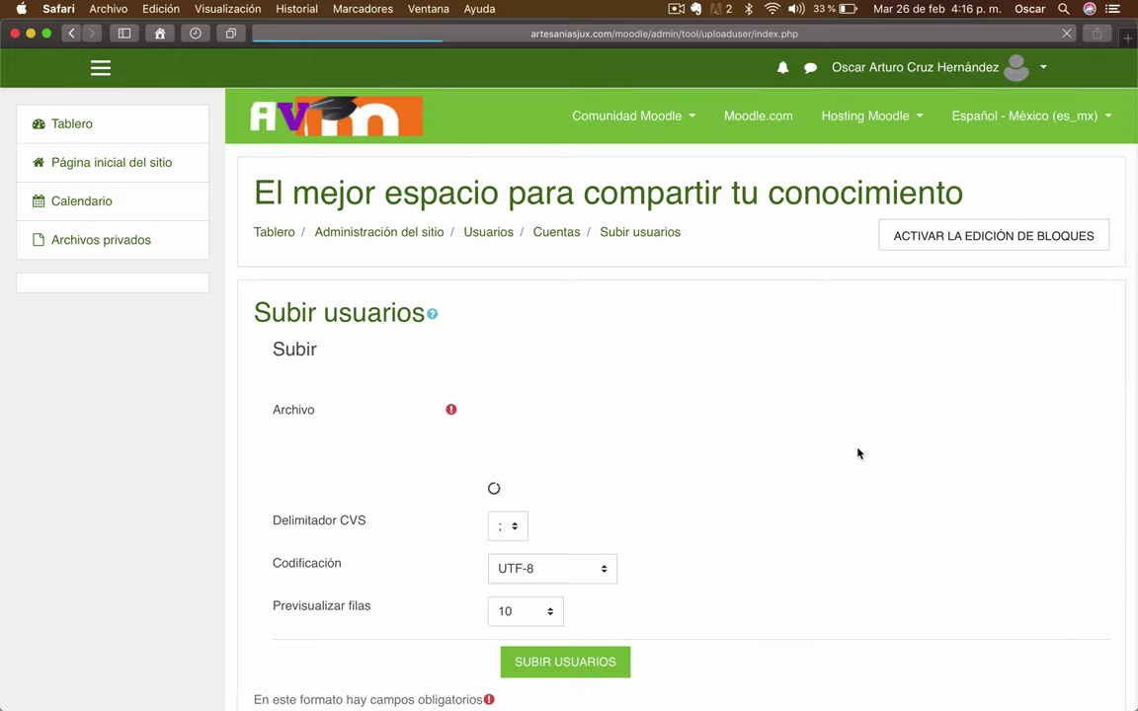
Step: Attach the usuarios2019.csv file to the user upload form
{"action": "scroll", "coordinate": [771, 395], "scroll_direction": "down", "scroll_amount": 2}
{"action": "left_click", "coordinate": [681, 340]}
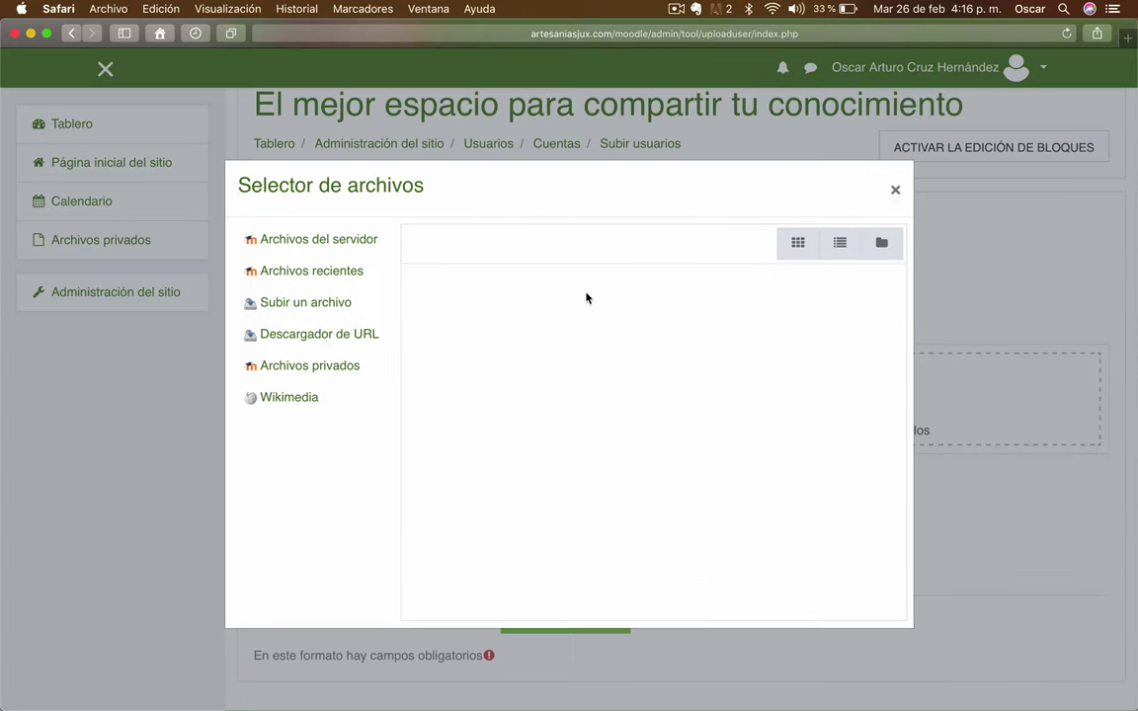
{"action": "left_click", "coordinate": [495, 350]}
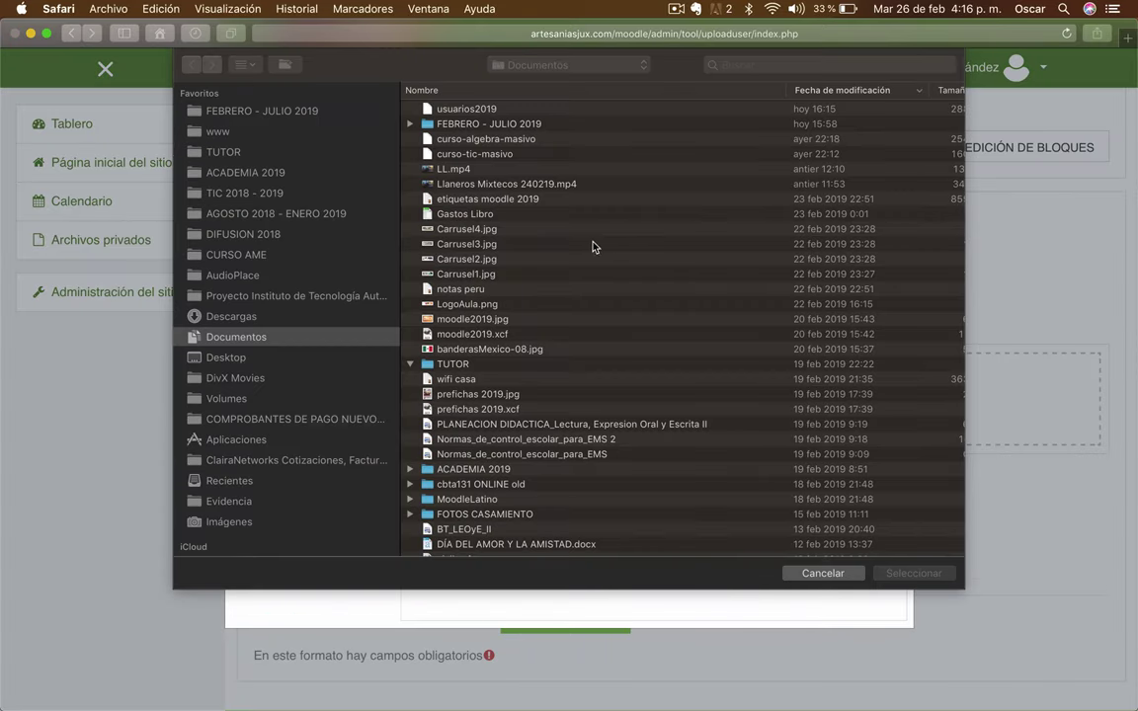
{"action": "double_click", "coordinate": [460, 109]}
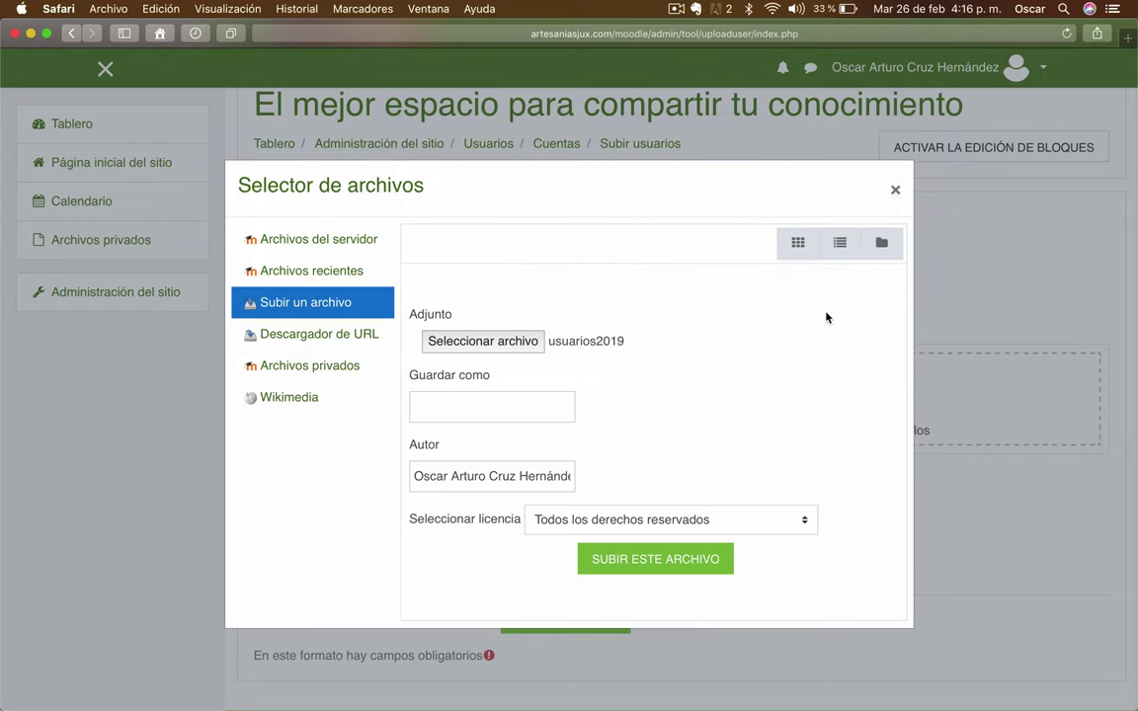
{"action": "left_click", "coordinate": [682, 565]}
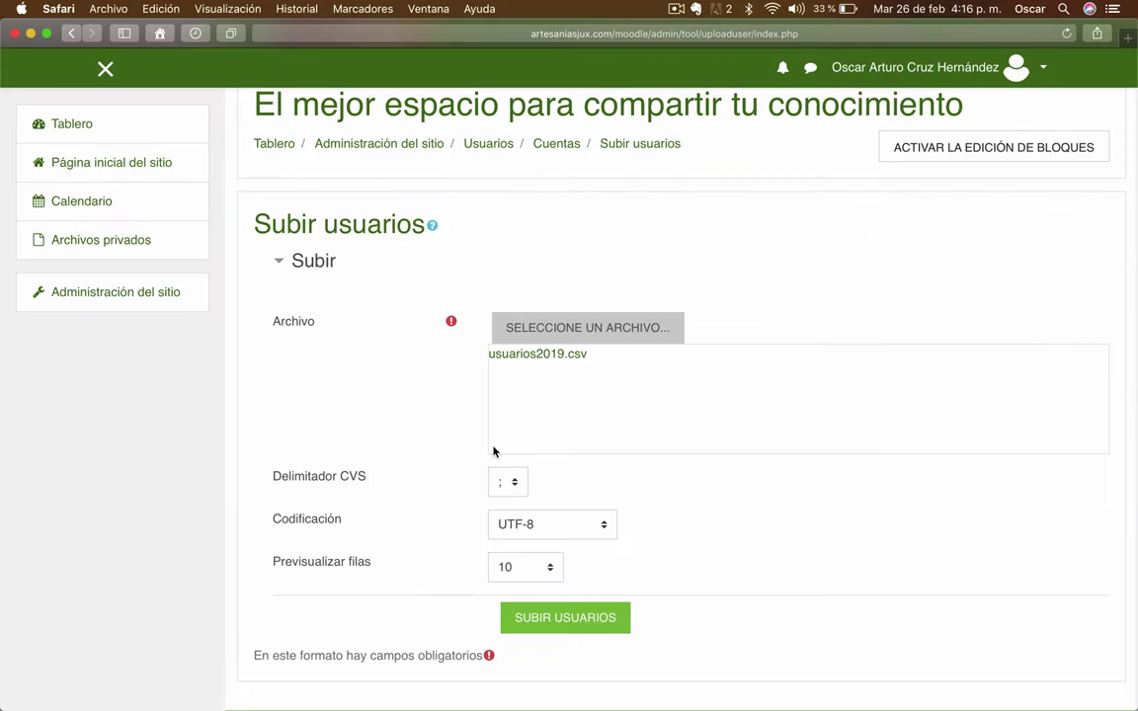
Step: Set the CSV delimiter to comma (',') and submit the file for preview
{"action": "scroll", "coordinate": [386, 369], "scroll_direction": "down", "scroll_amount": 3}
{"action": "scroll", "coordinate": [447, 325], "scroll_direction": "down", "scroll_amount": 1}
{"action": "left_click", "coordinate": [514, 314]}
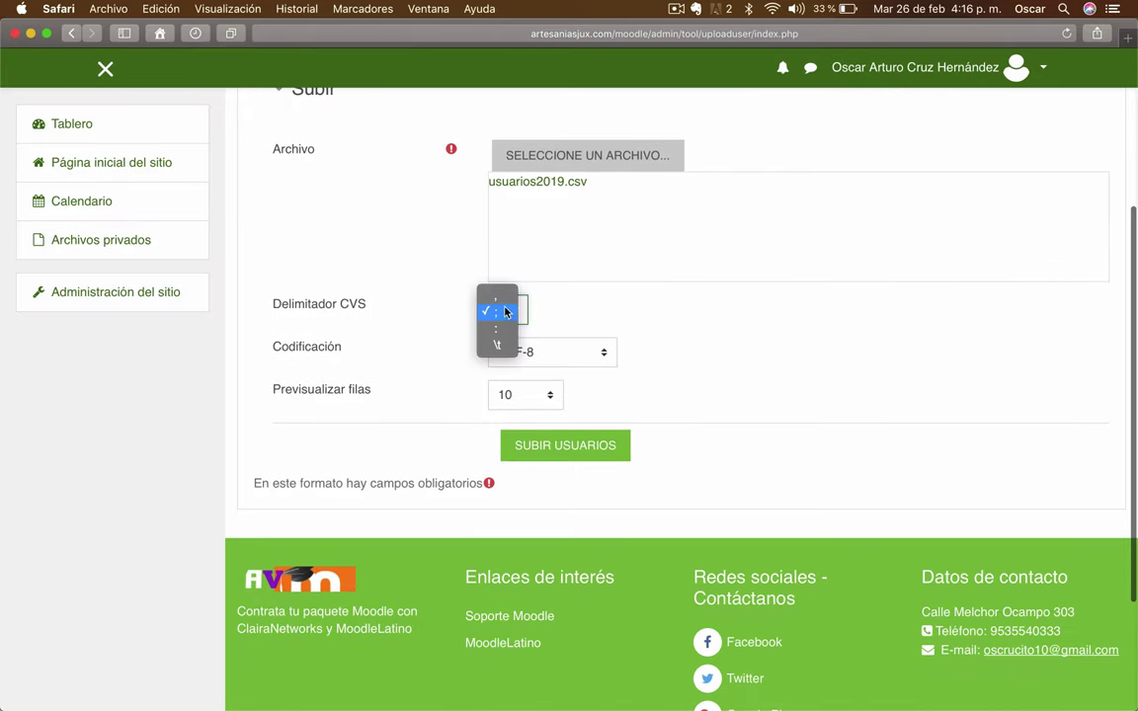
{"action": "left_click", "coordinate": [504, 295]}
{"action": "left_click", "coordinate": [557, 445]}
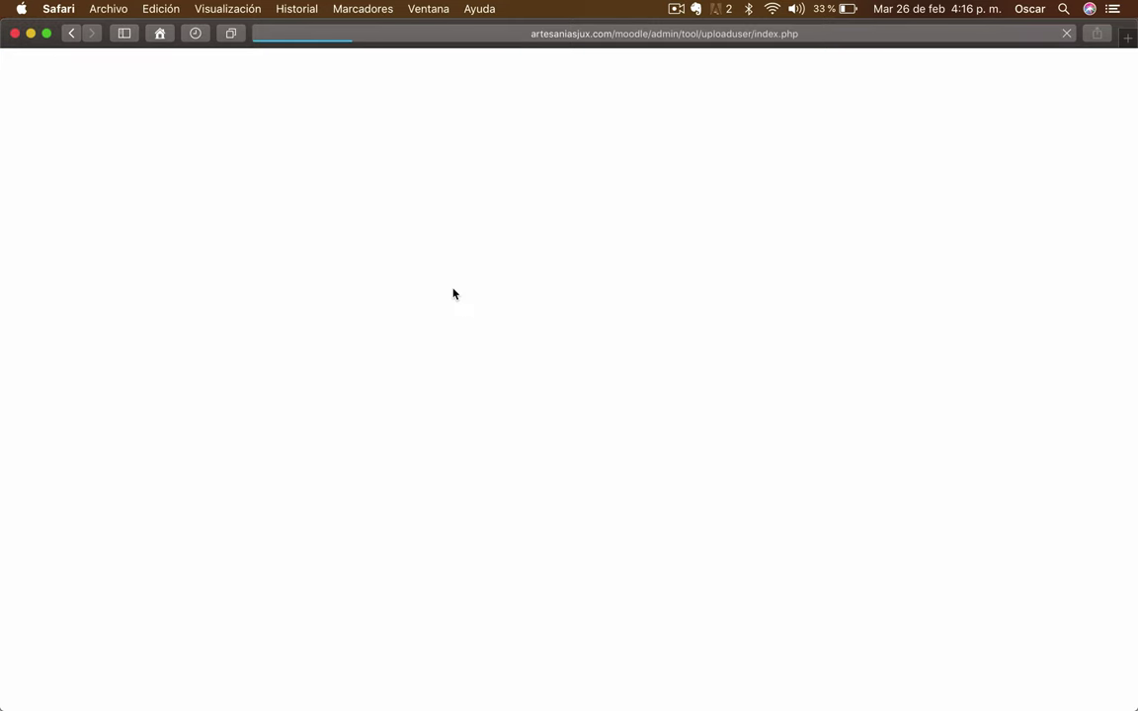
Step: Set Contraseña de nuevo usuario to 'Campo requerido en el archivo'
{"action": "scroll", "coordinate": [457, 294], "scroll_direction": "down", "scroll_amount": 5}
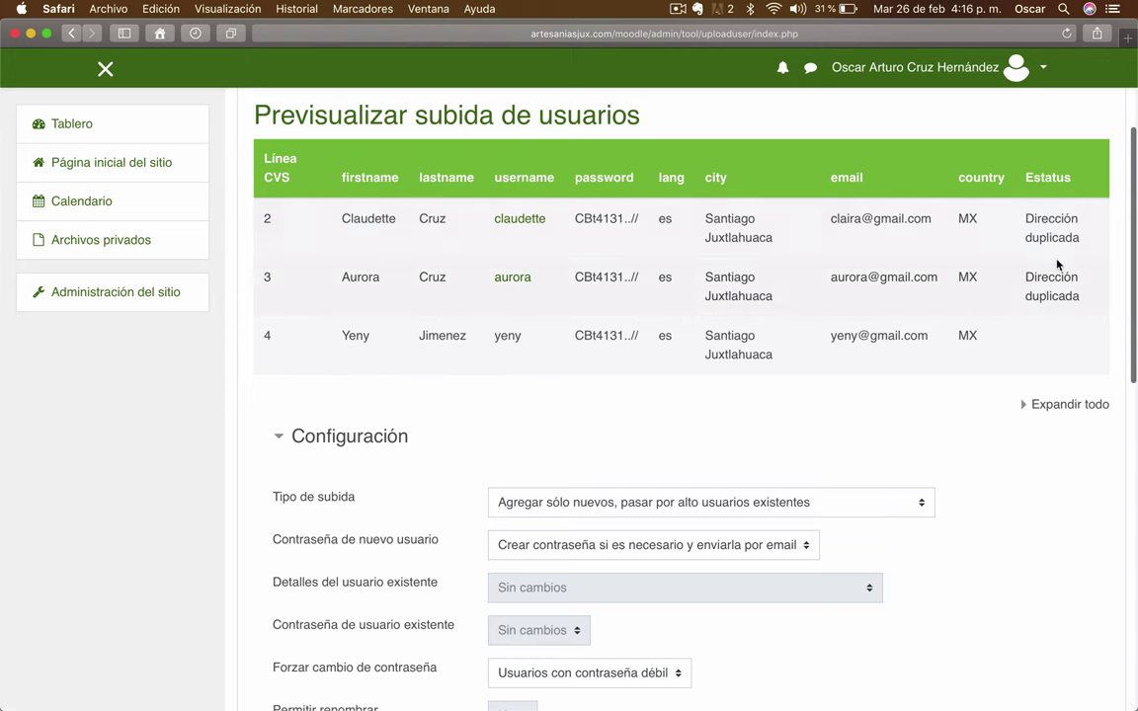
{"action": "scroll", "coordinate": [723, 289], "scroll_direction": "down", "scroll_amount": 3}
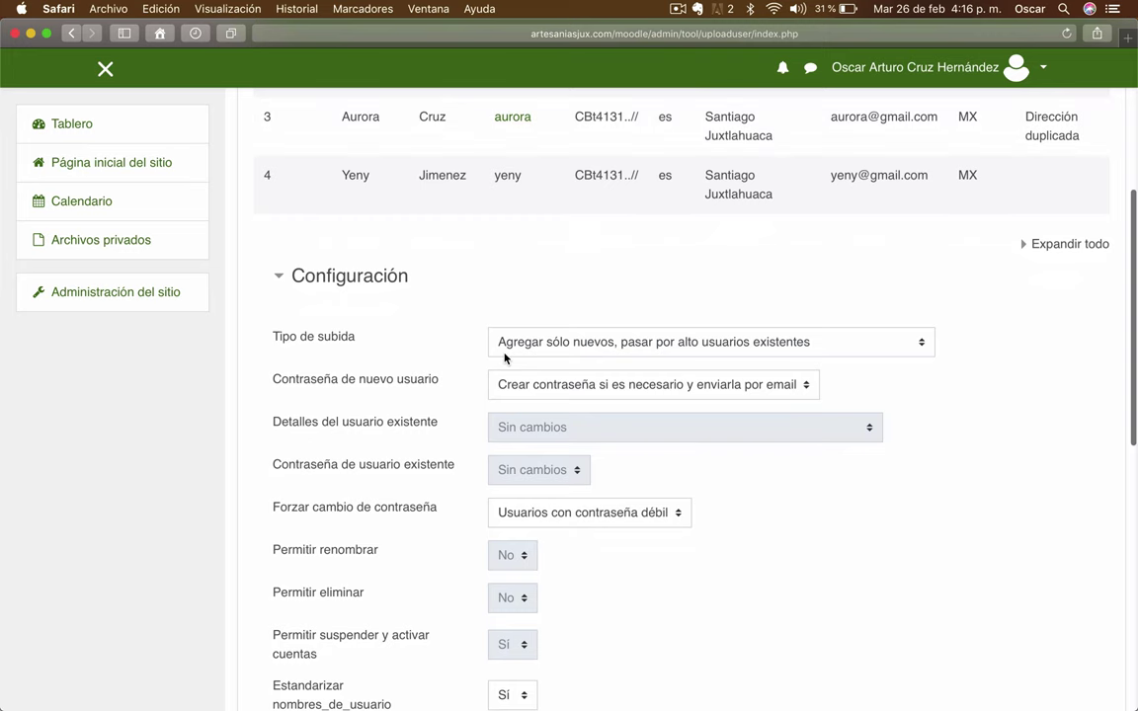
{"action": "scroll", "coordinate": [455, 354], "scroll_direction": "down", "scroll_amount": 1}
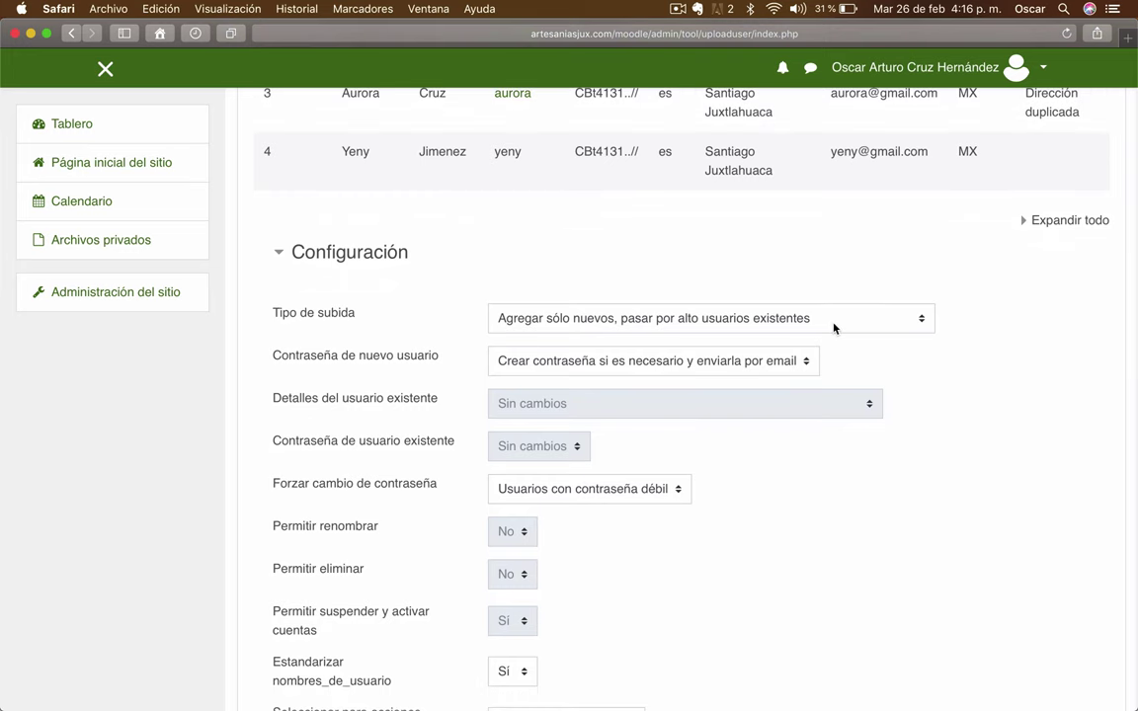
{"action": "scroll", "coordinate": [954, 357], "scroll_direction": "down", "scroll_amount": 2}
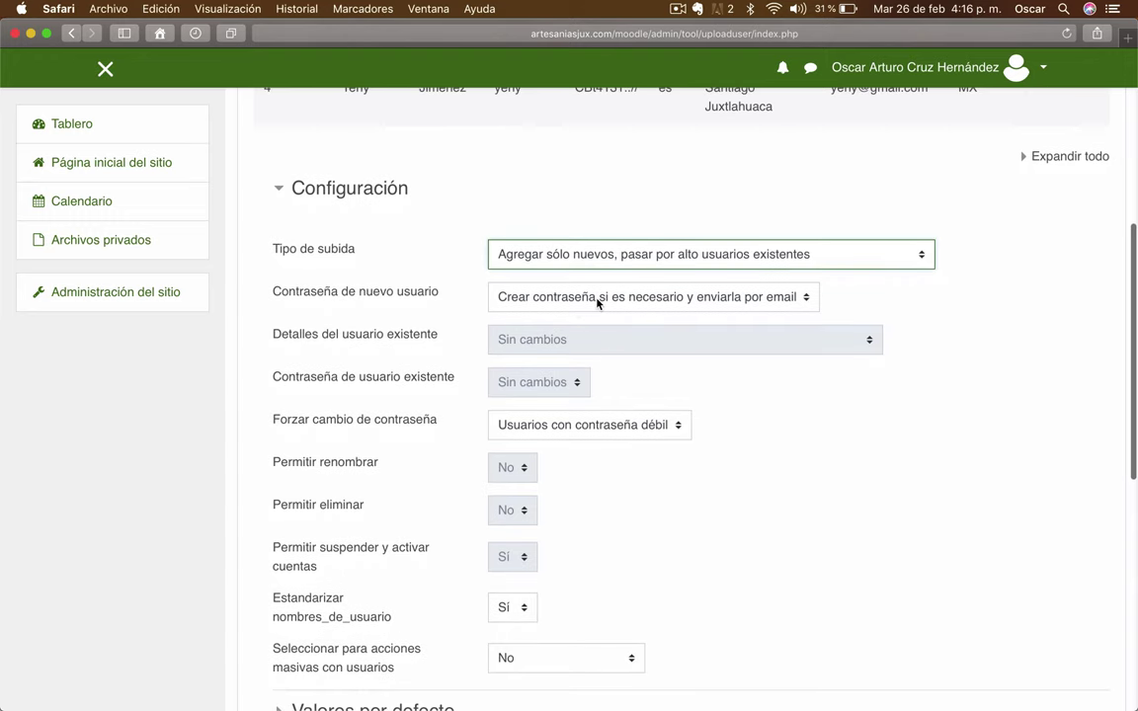
{"action": "left_click", "coordinate": [597, 304]}
{"action": "left_click", "coordinate": [509, 282]}
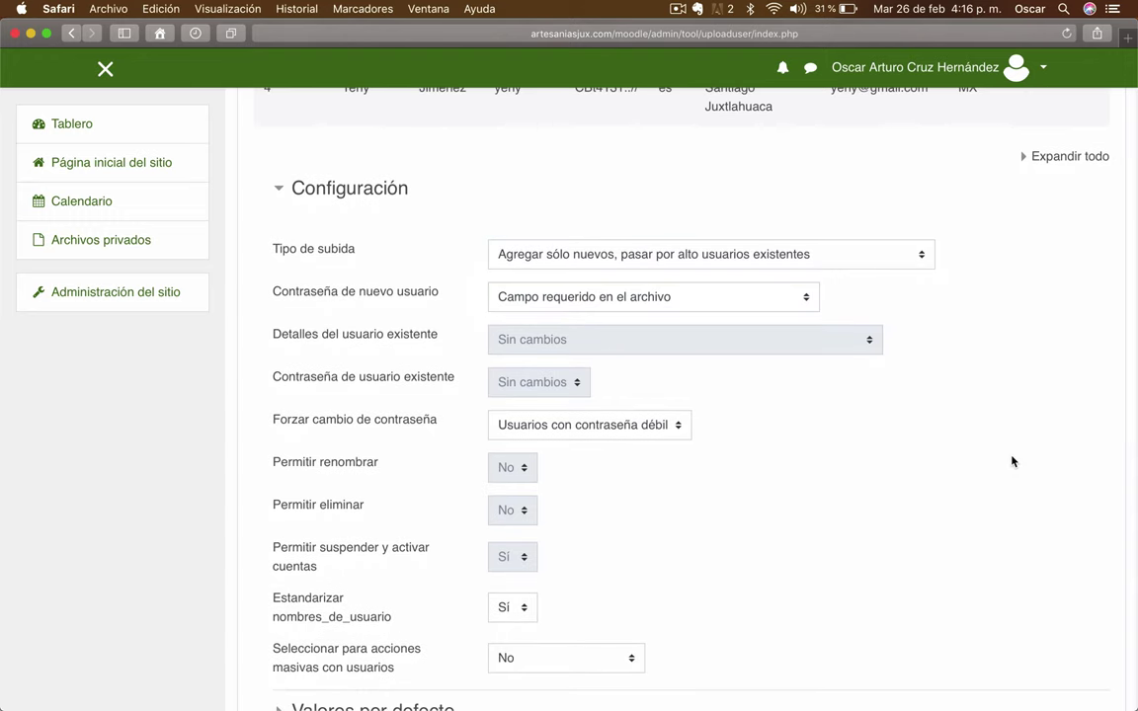
Step: Set Forzar cambio de contraseña to Ninguno(a) and Estandarizar nombres to No, then run the upload
{"action": "scroll", "coordinate": [1013, 461], "scroll_direction": "down", "scroll_amount": 3}
{"action": "left_click", "coordinate": [642, 285]}
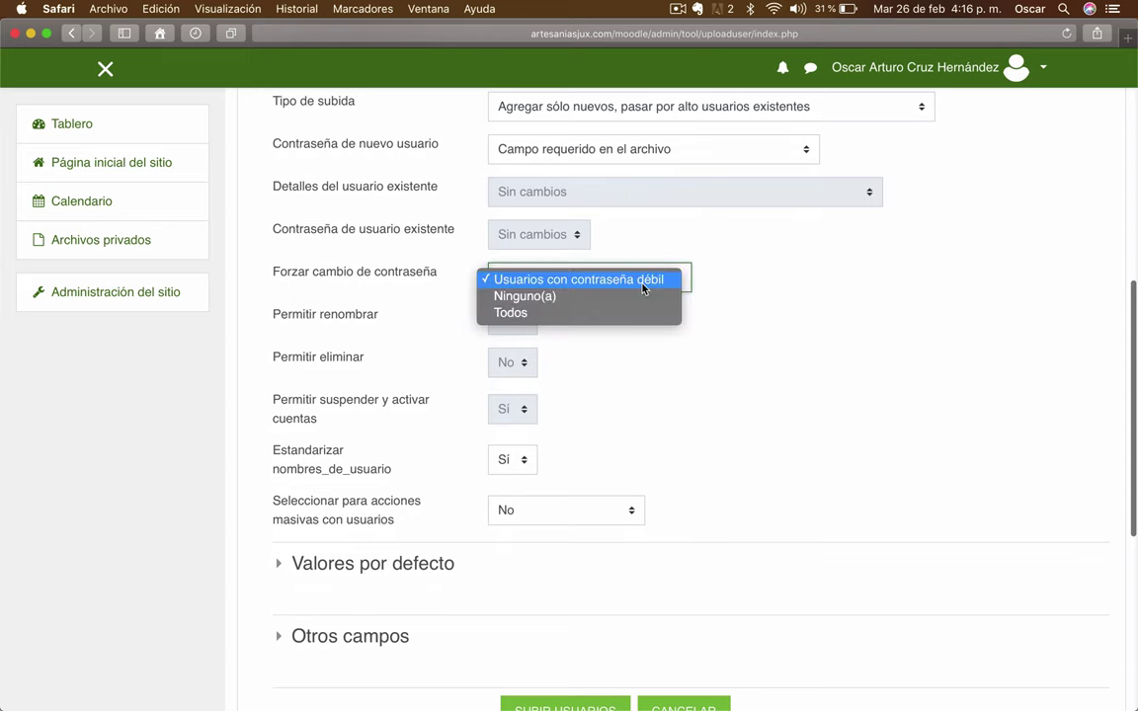
{"action": "left_click", "coordinate": [536, 298]}
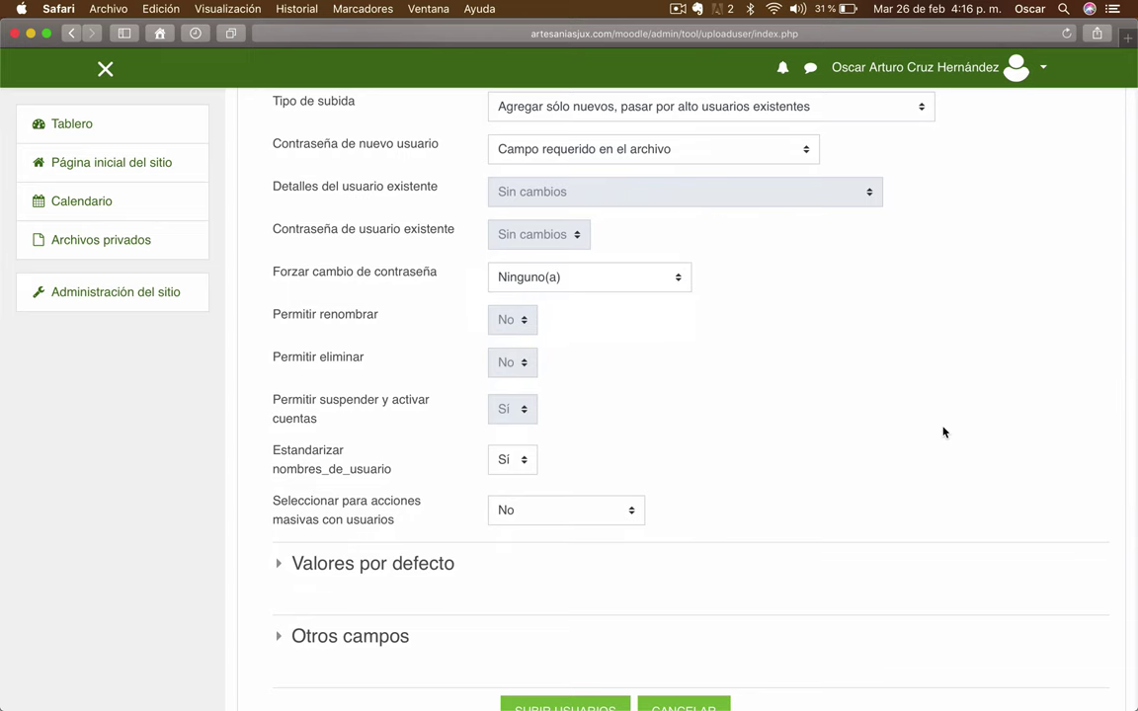
{"action": "scroll", "coordinate": [942, 431], "scroll_direction": "down", "scroll_amount": 5}
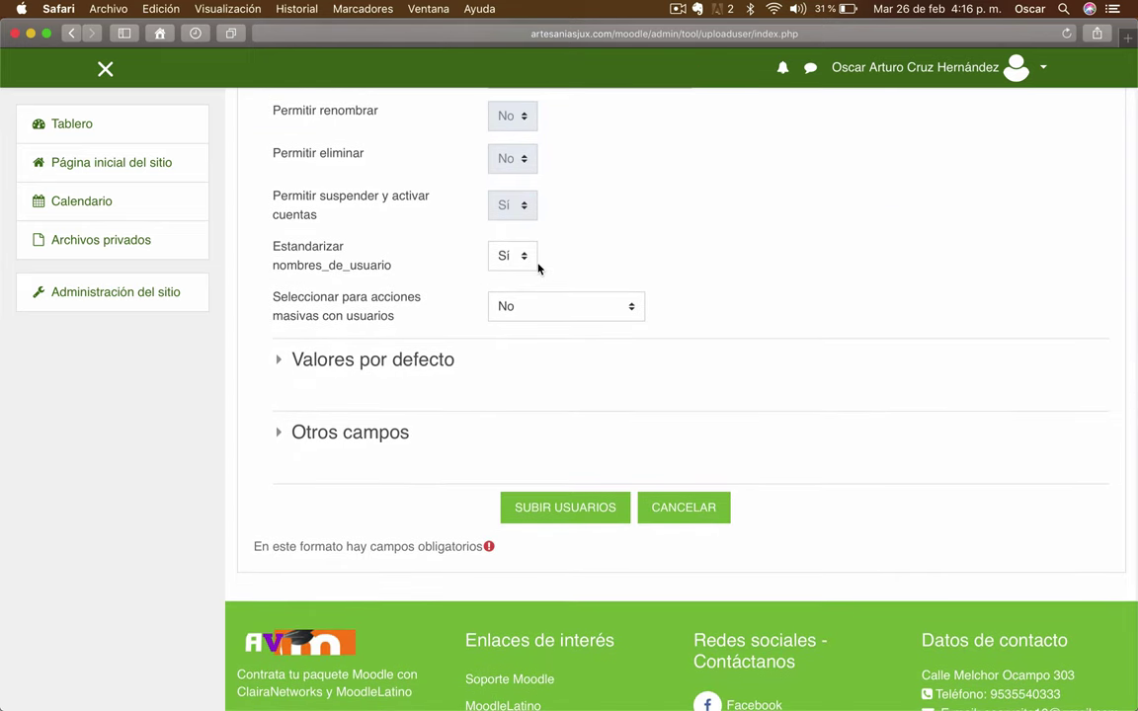
{"action": "left_click", "coordinate": [518, 256]}
{"action": "left_click", "coordinate": [498, 240]}
{"action": "scroll", "coordinate": [786, 409], "scroll_direction": "down", "scroll_amount": 2}
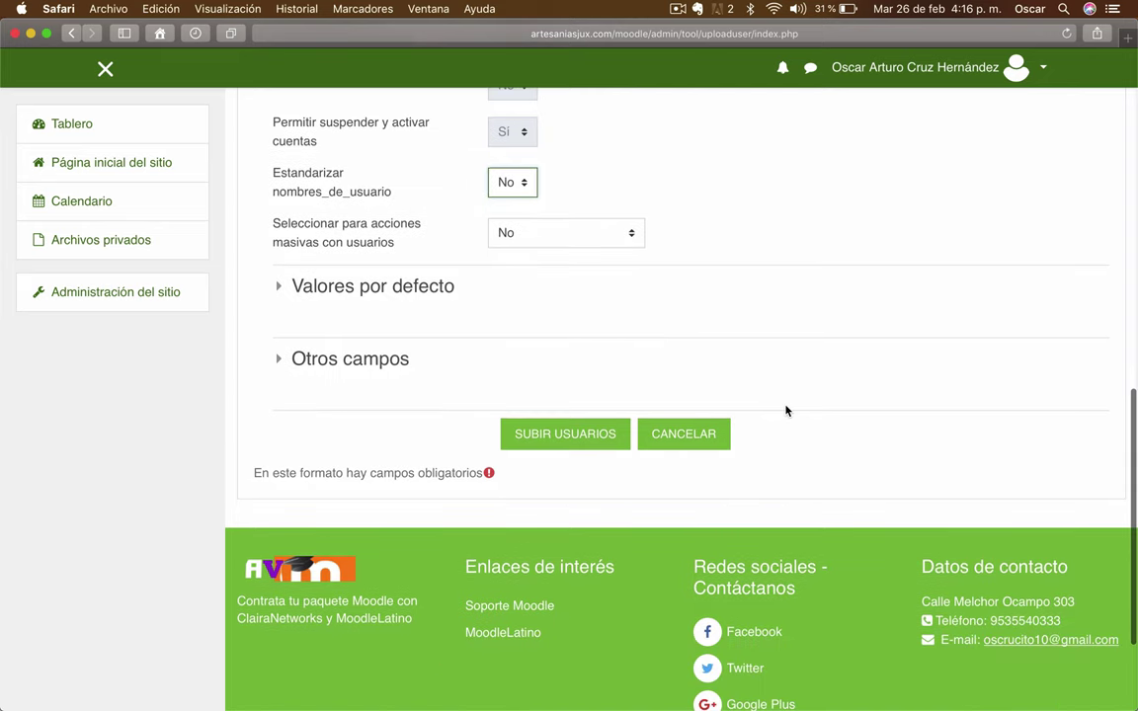
{"action": "left_click", "coordinate": [558, 436]}
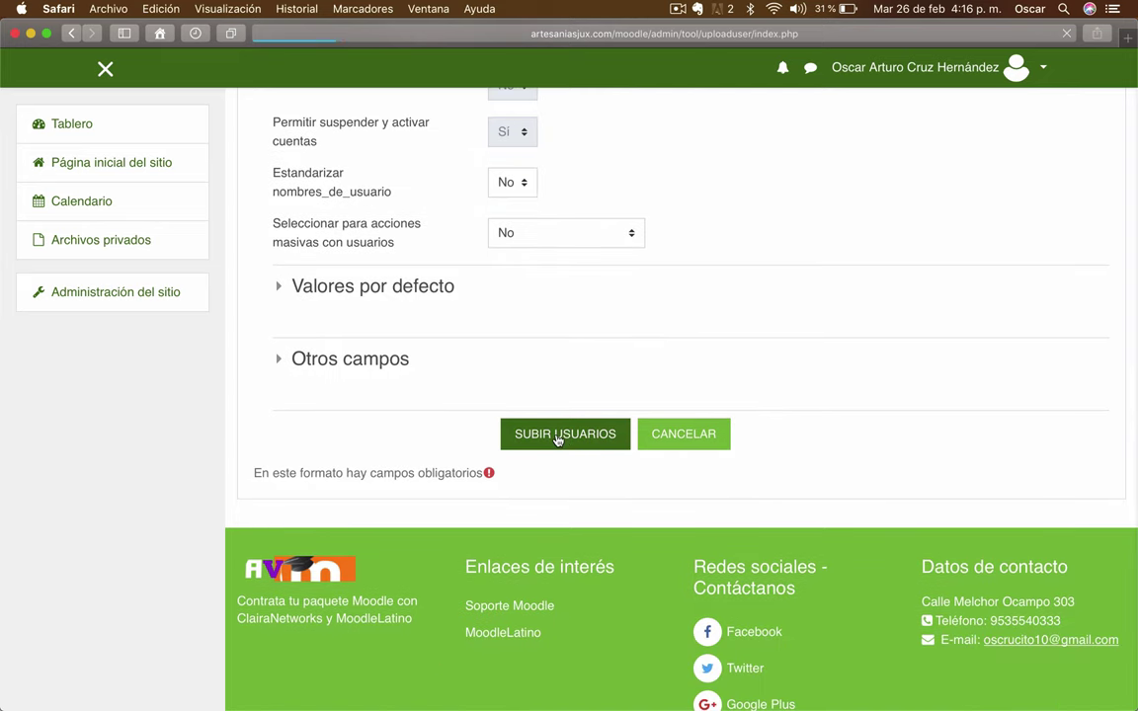
Step: Review the upload results (1 created, 2 skipped, 0 errors) and continue
{"action": "scroll", "coordinate": [559, 436], "scroll_direction": "down", "scroll_amount": 5}
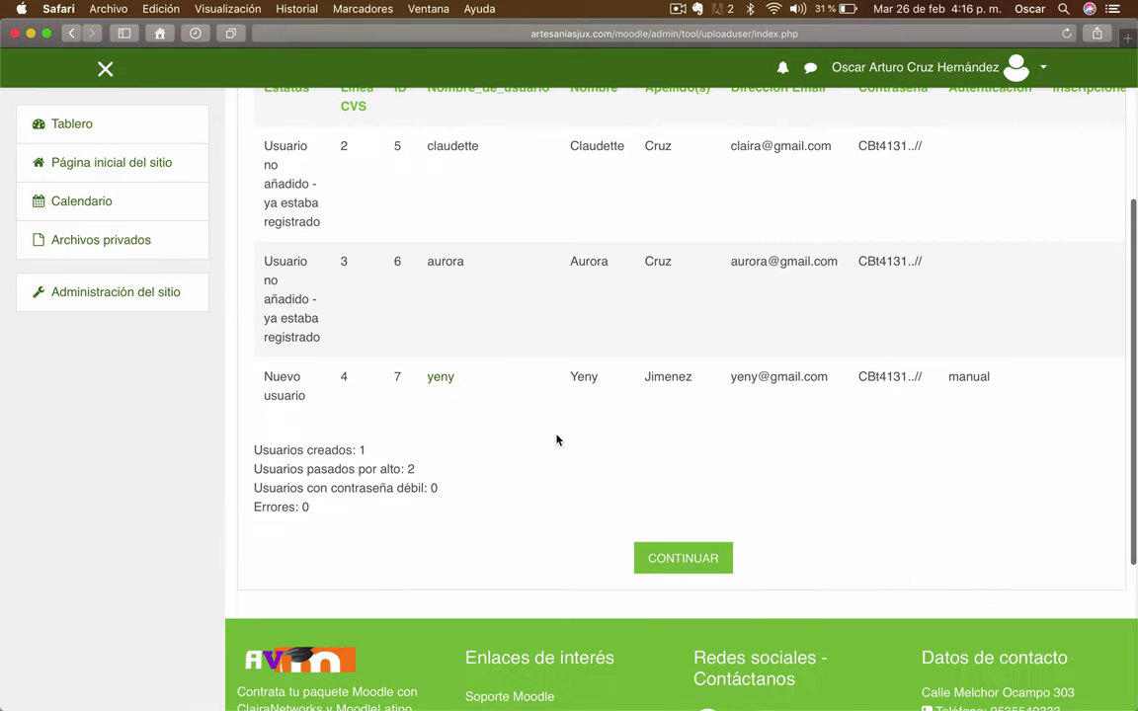
{"action": "scroll", "coordinate": [308, 521], "scroll_direction": "up", "scroll_amount": 2}
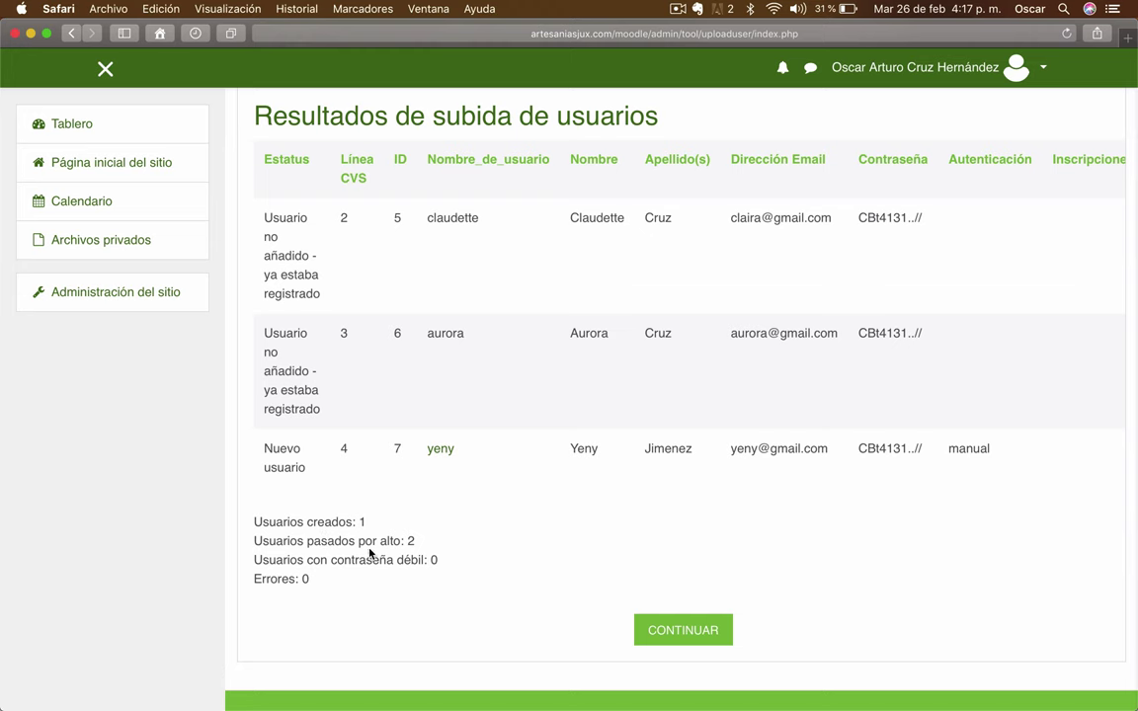
{"action": "left_click", "coordinate": [704, 617]}
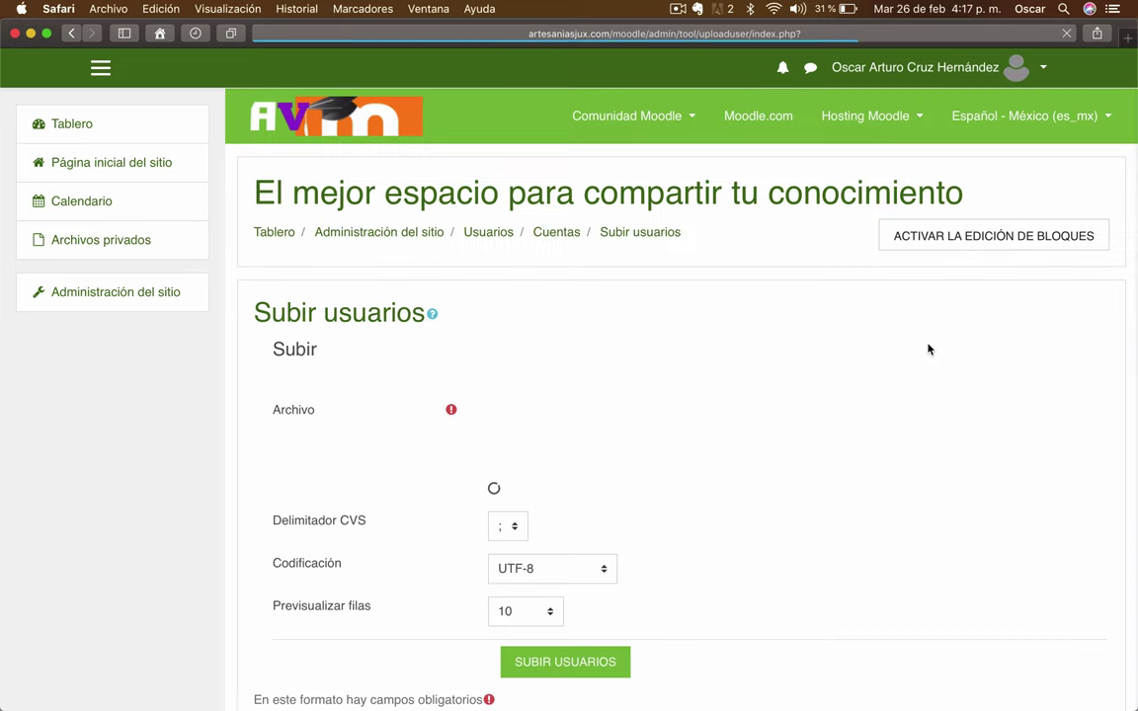
Step: Open Usuarios > Cuentas > Mirar lista de usuarios to see all six users
{"action": "left_click", "coordinate": [487, 232]}
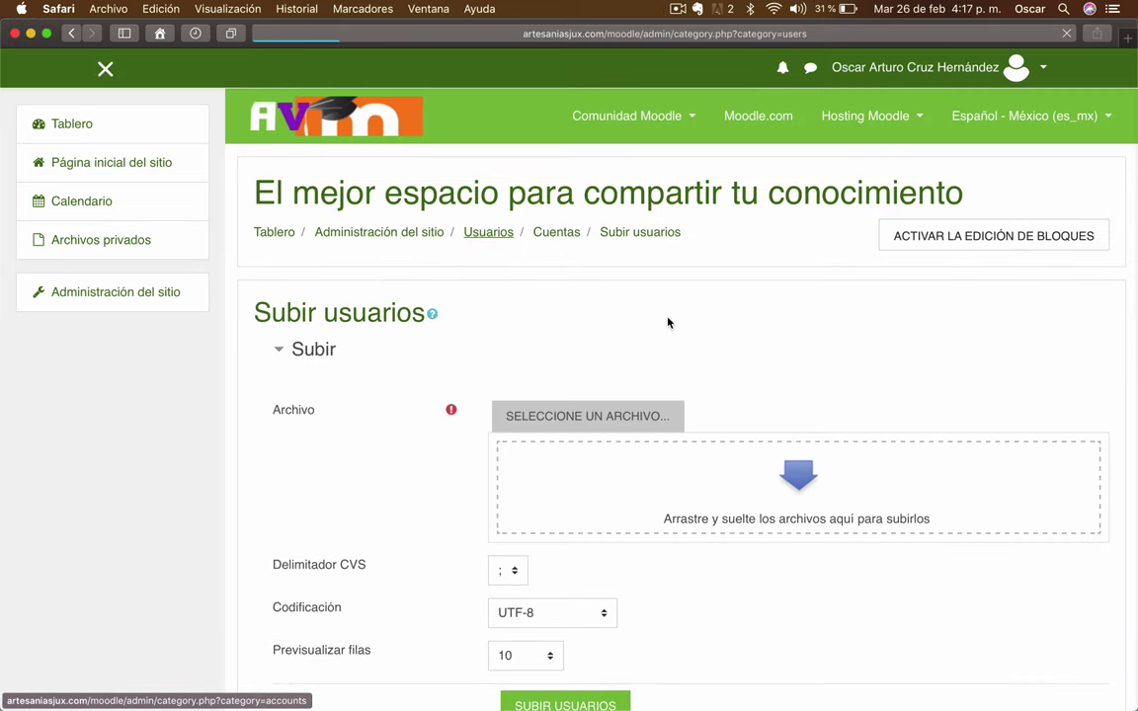
{"action": "scroll", "coordinate": [380, 404], "scroll_direction": "down", "scroll_amount": 2}
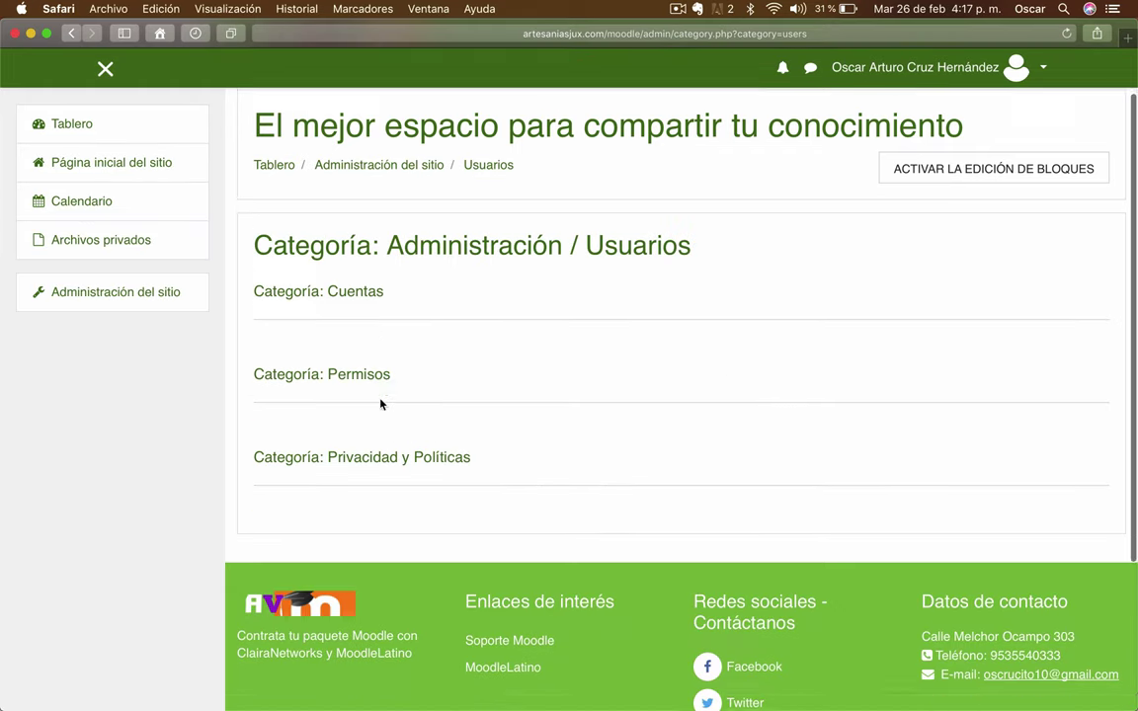
{"action": "left_click", "coordinate": [367, 289]}
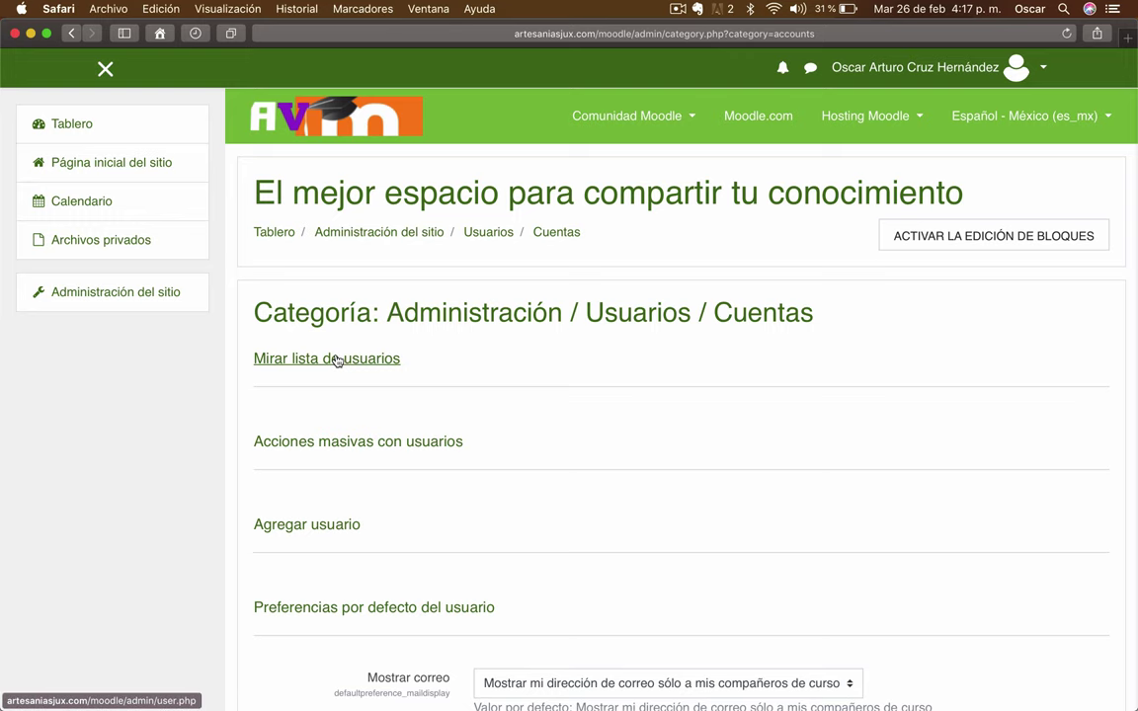
{"action": "left_click", "coordinate": [337, 359]}
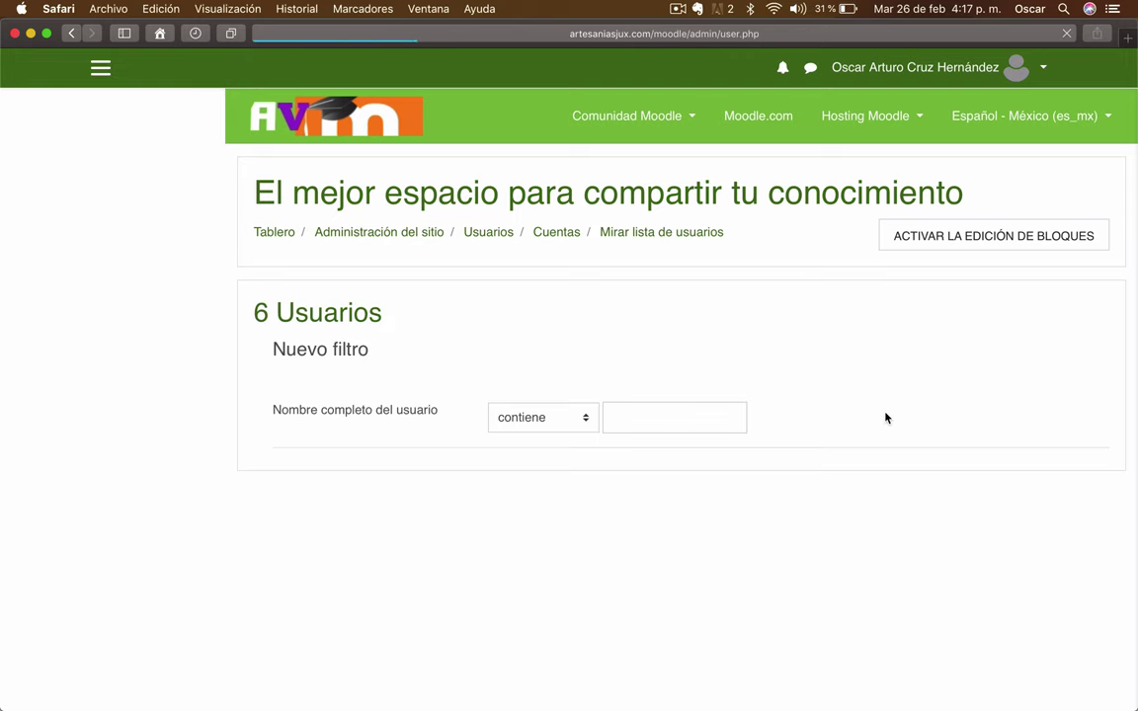
{"action": "scroll", "coordinate": [885, 417], "scroll_direction": "down", "scroll_amount": 5}
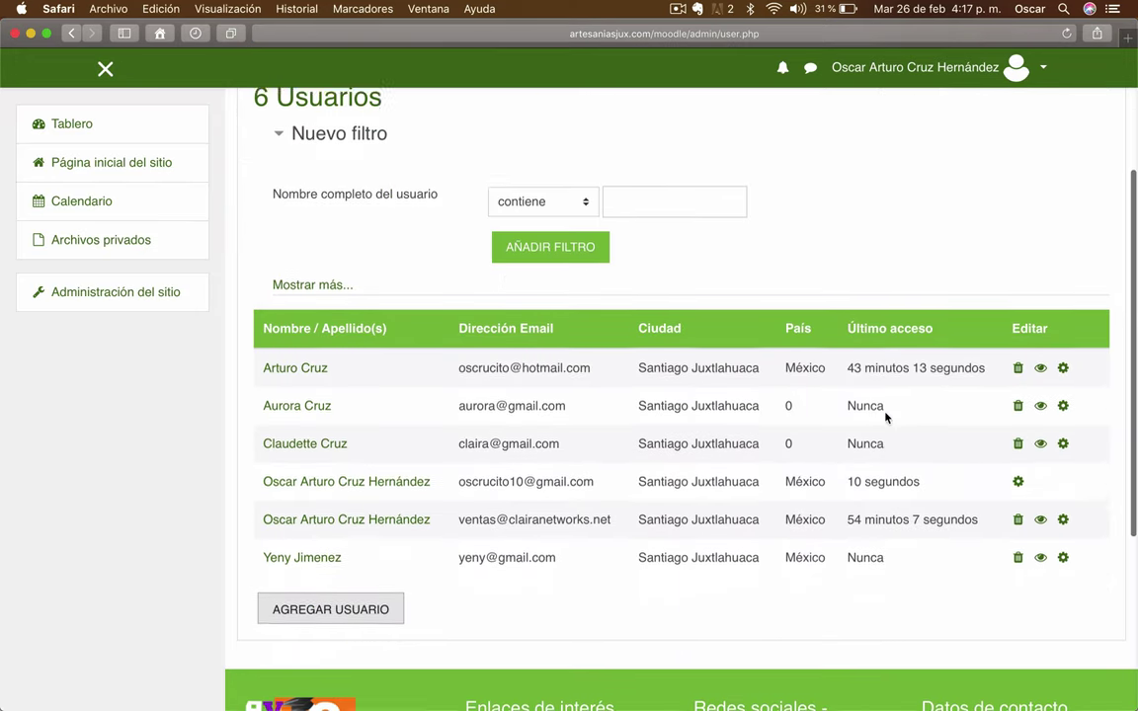
{"action": "scroll", "coordinate": [885, 418], "scroll_direction": "down", "scroll_amount": 1}
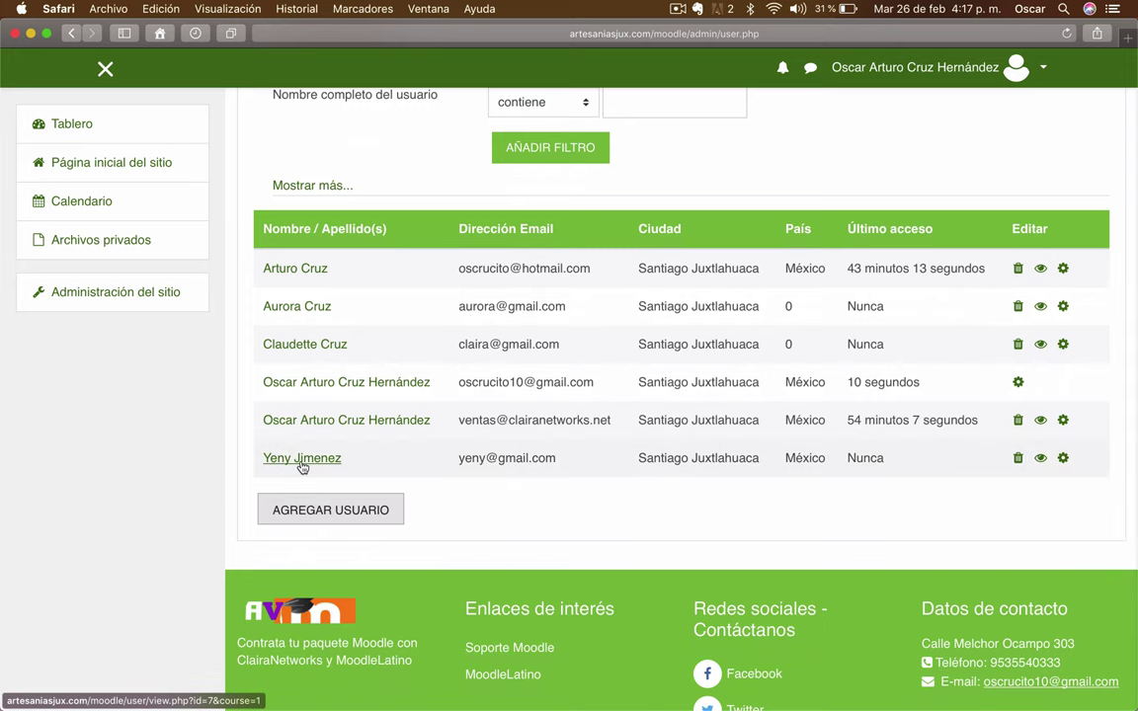